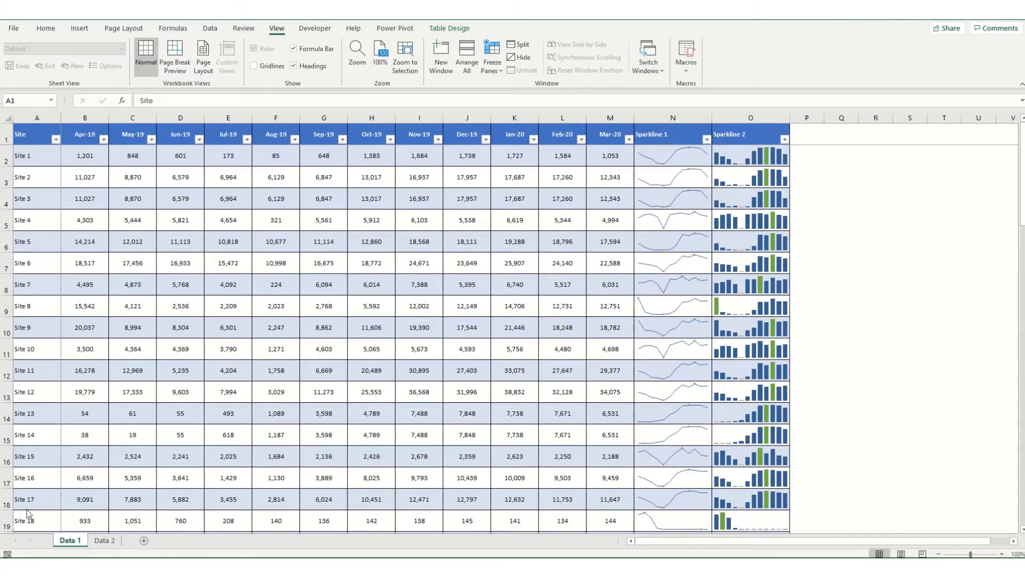
- On the Data 2 sheet, add a line sparkline of Site 1's B2:B13 in B14
{"action": "left_click", "coordinate": [102, 540]}
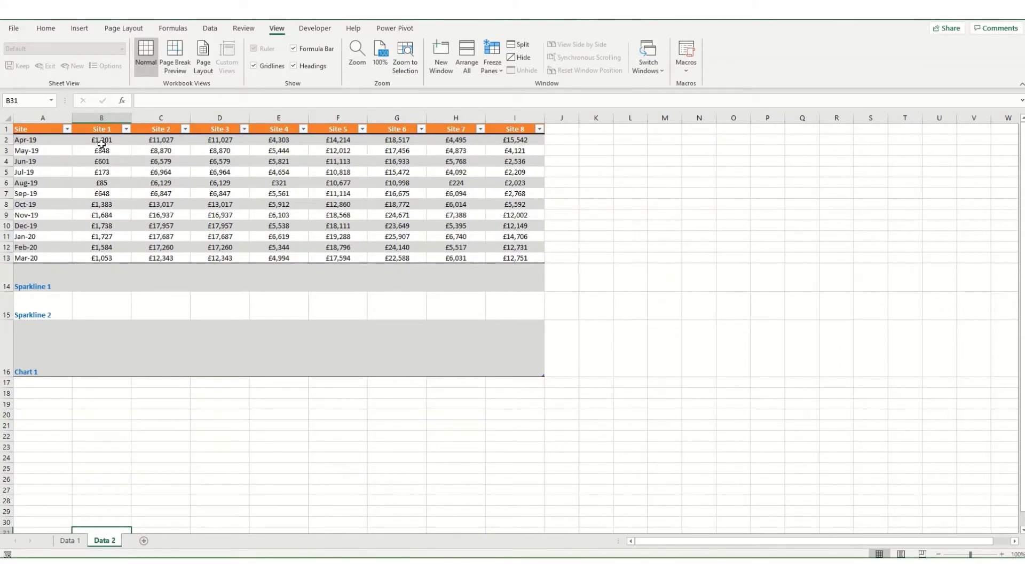
{"action": "left_click_drag", "start_coordinate": [99, 139], "coordinate": [96, 258]}
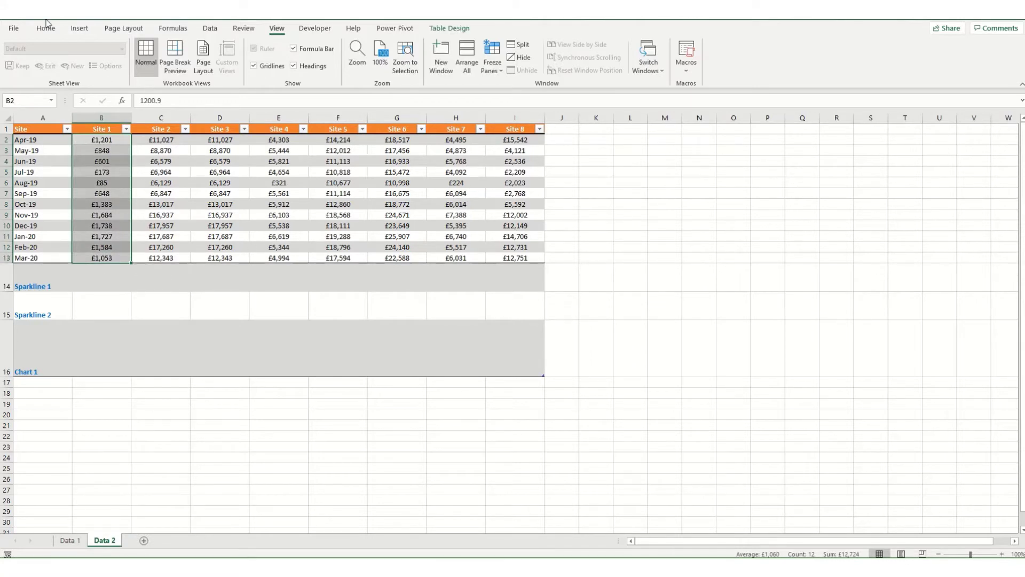
{"action": "left_click", "coordinate": [80, 28]}
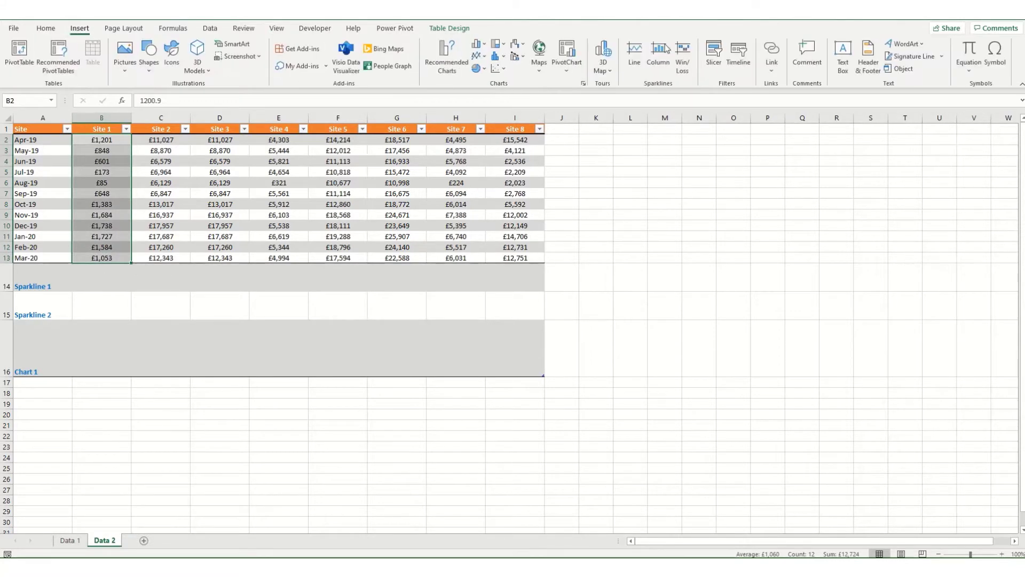
{"action": "left_click", "coordinate": [635, 52]}
{"action": "left_click", "coordinate": [93, 274]}
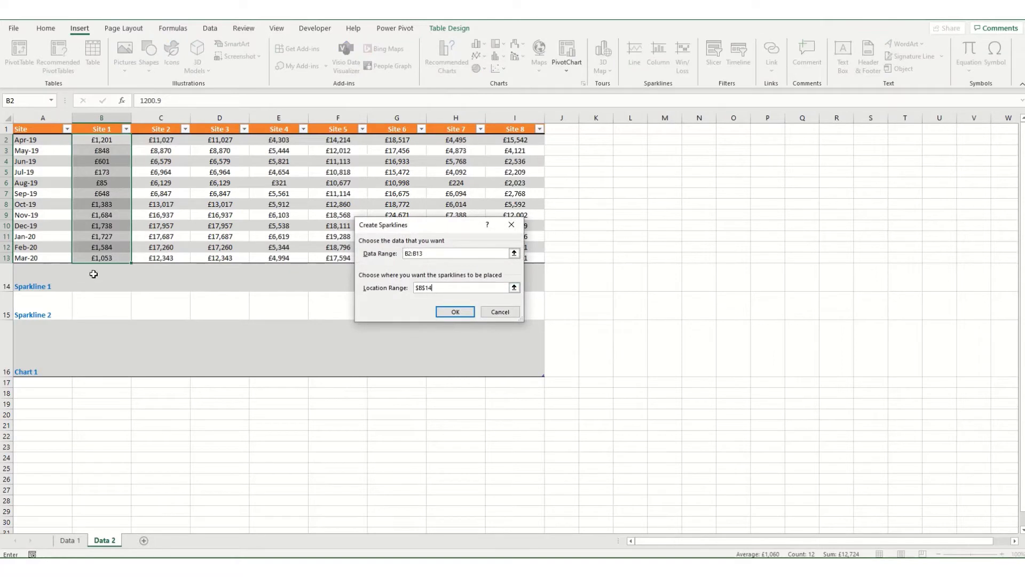
{"action": "left_click", "coordinate": [451, 312]}
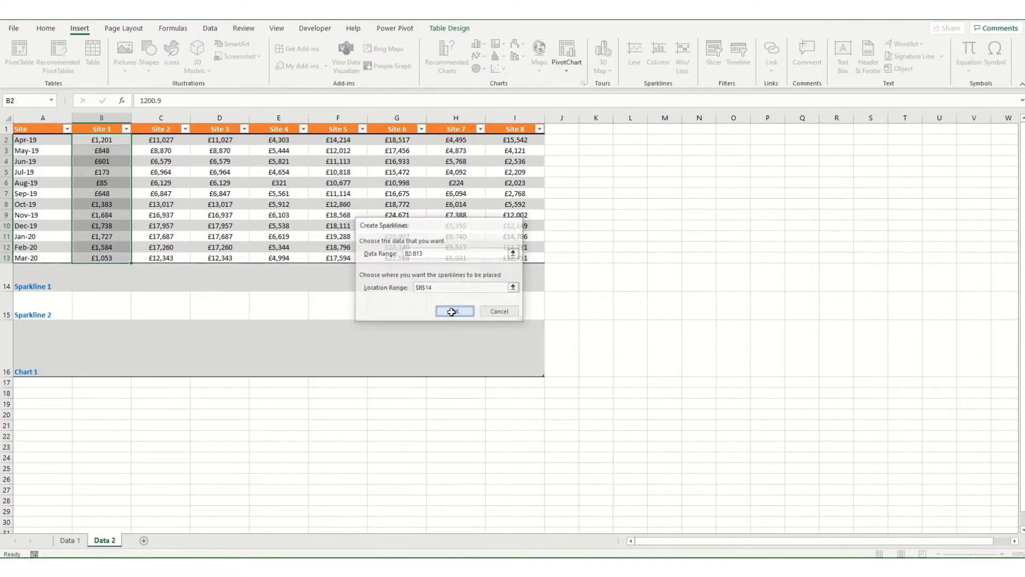
- Add a column sparkline in B15 using the same B2:B13 data
{"action": "left_click", "coordinate": [97, 311]}
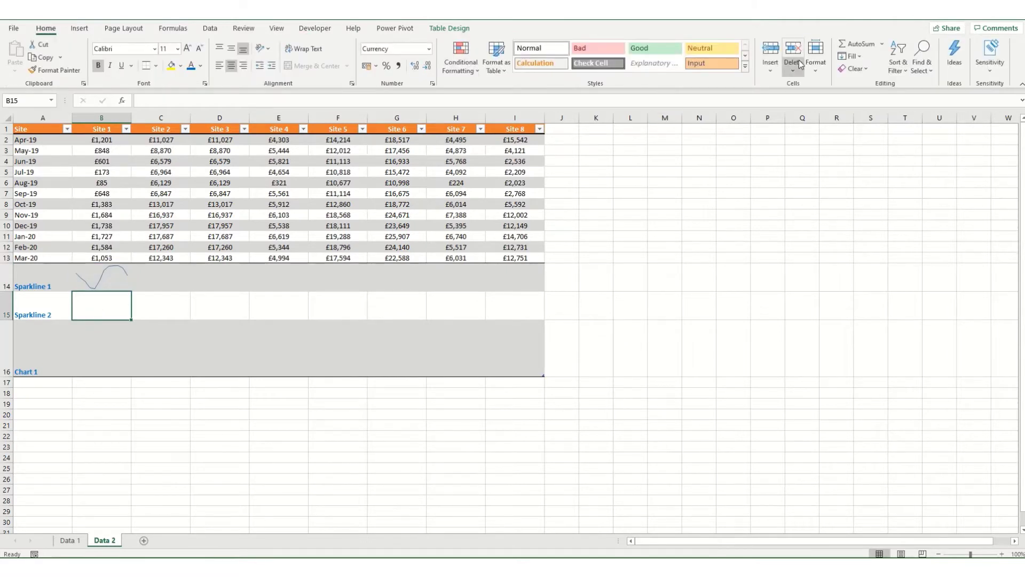
{"action": "left_click", "coordinate": [80, 28]}
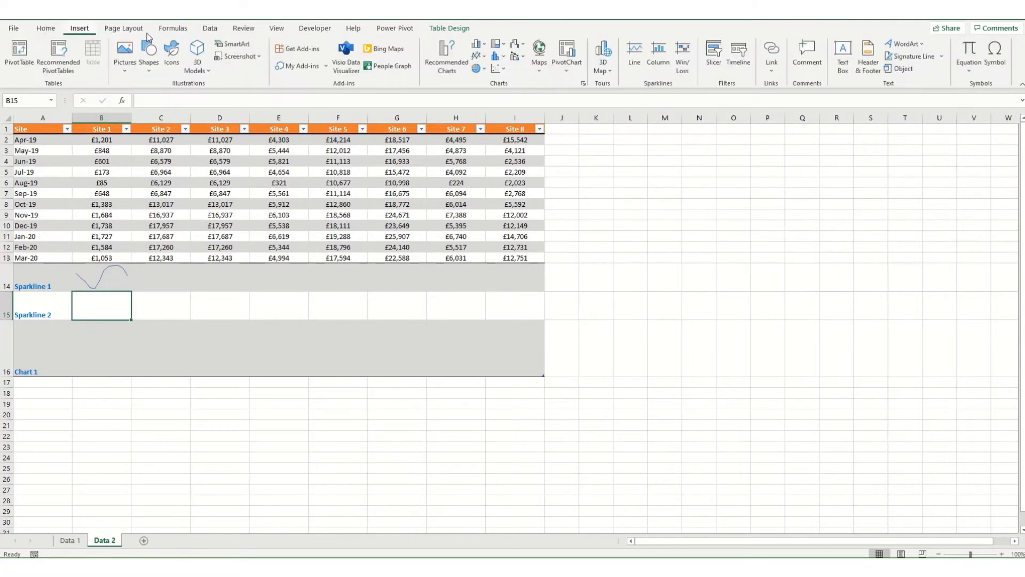
{"action": "left_click", "coordinate": [659, 58]}
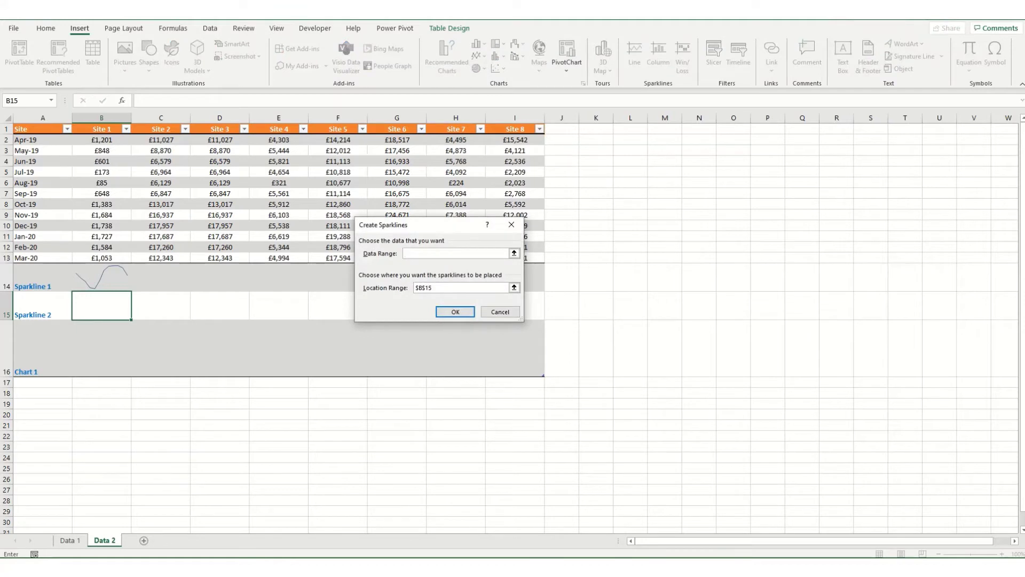
{"action": "left_click_drag", "start_coordinate": [110, 139], "coordinate": [85, 258]}
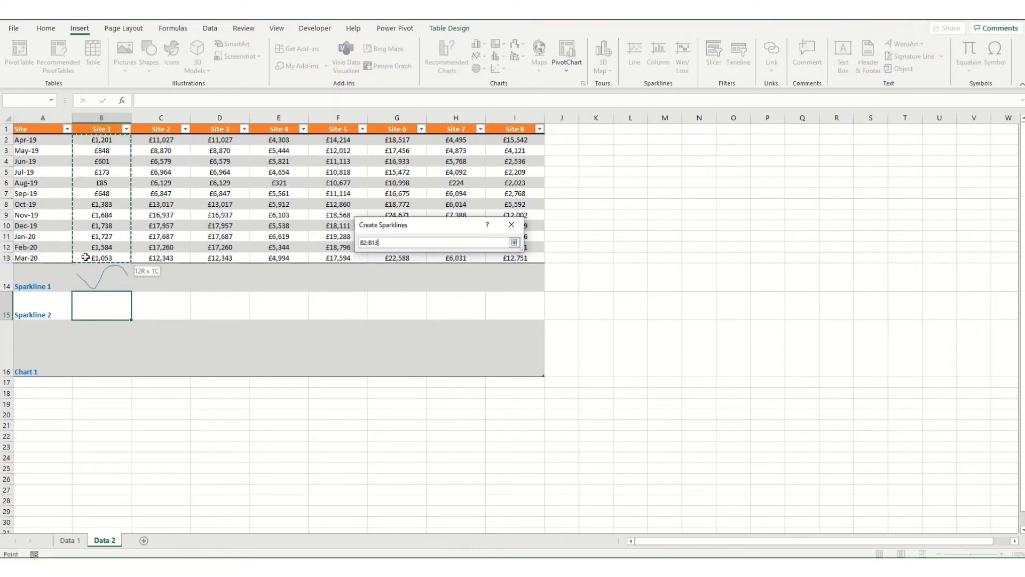
{"action": "left_click", "coordinate": [455, 313]}
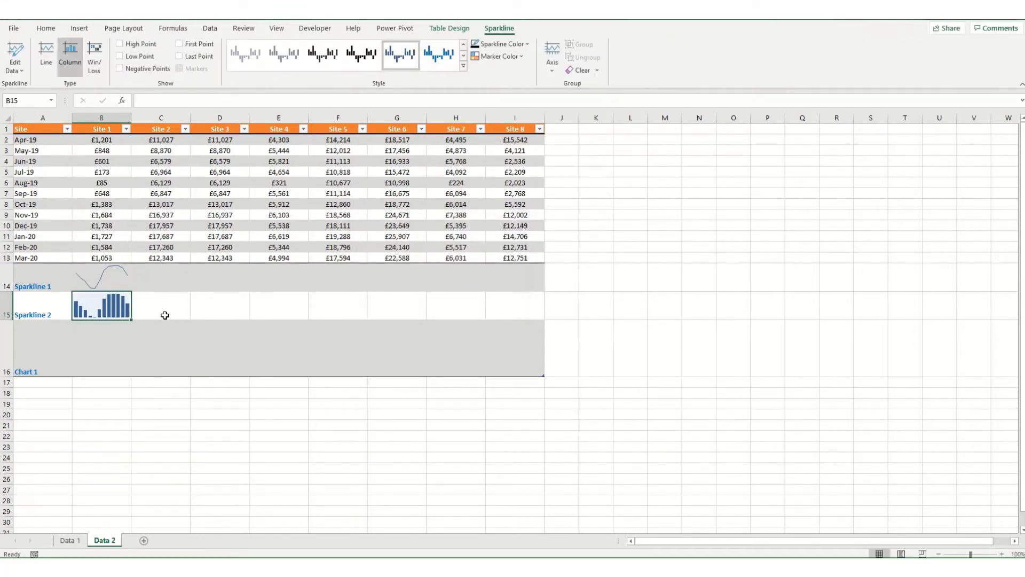
- Turn on high point and negative point markers for the B14:B15 sparklines
{"action": "left_click_drag", "start_coordinate": [97, 272], "coordinate": [102, 305]}
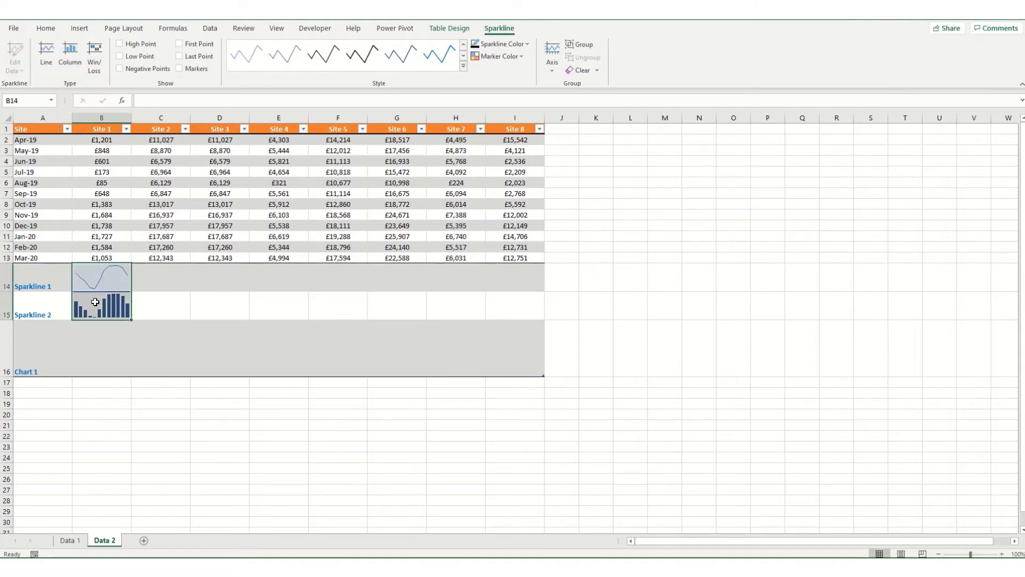
{"action": "left_click", "coordinate": [120, 44]}
{"action": "left_click", "coordinate": [119, 69]}
- Colour the high point marker green and the low point marker orange
{"action": "left_click", "coordinate": [518, 57]}
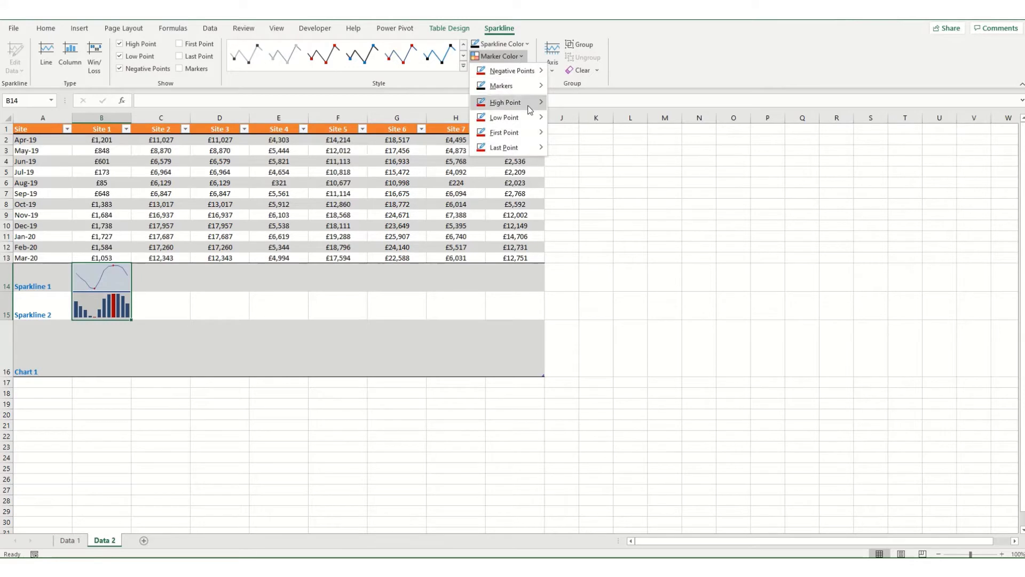
{"action": "mouse_move", "coordinate": [501, 102]}
{"action": "left_click", "coordinate": [633, 115]}
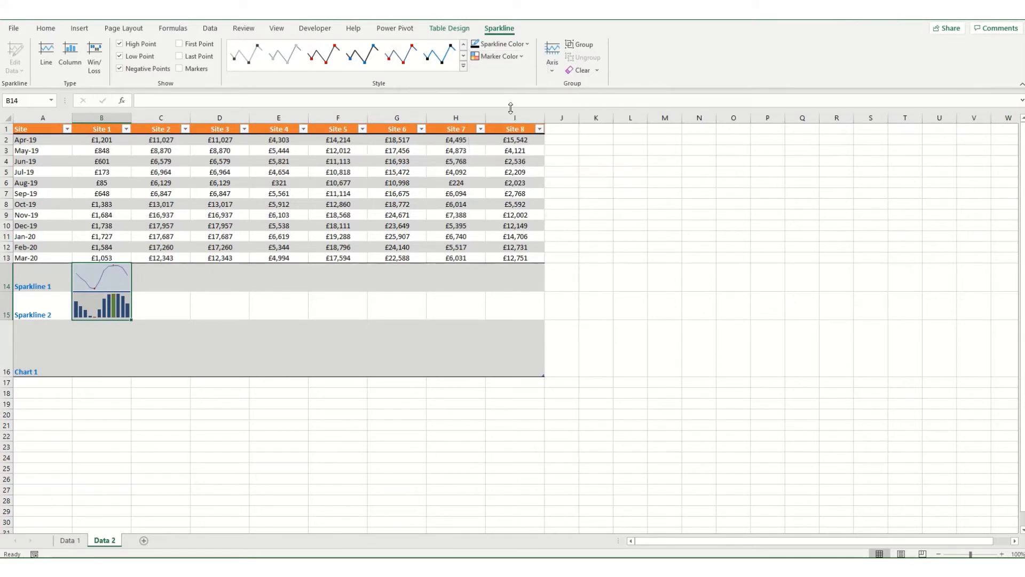
{"action": "left_click", "coordinate": [492, 58]}
{"action": "mouse_move", "coordinate": [537, 121]}
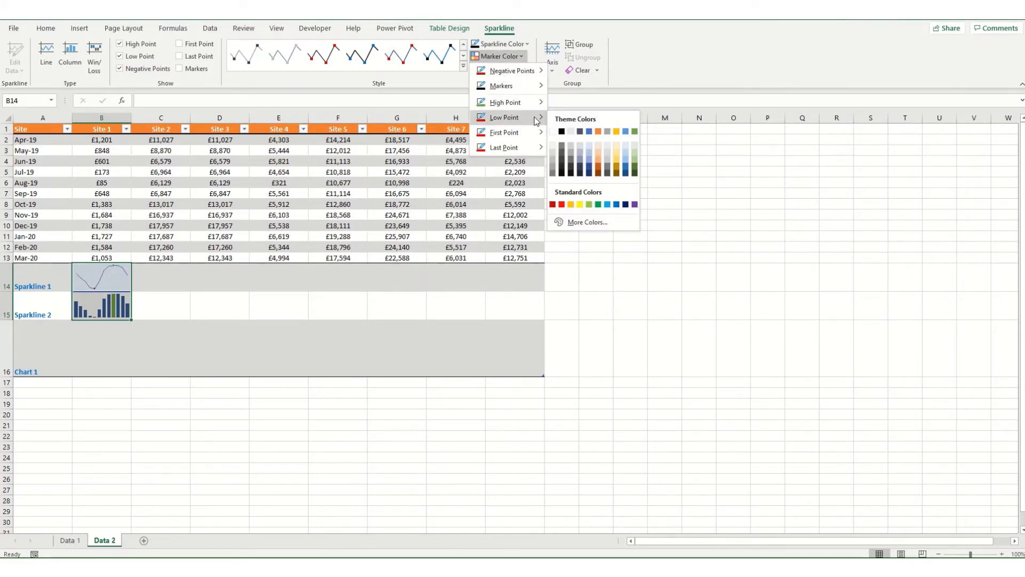
{"action": "left_click", "coordinate": [599, 134]}
{"action": "left_click", "coordinate": [497, 57]}
{"action": "mouse_move", "coordinate": [523, 79]}
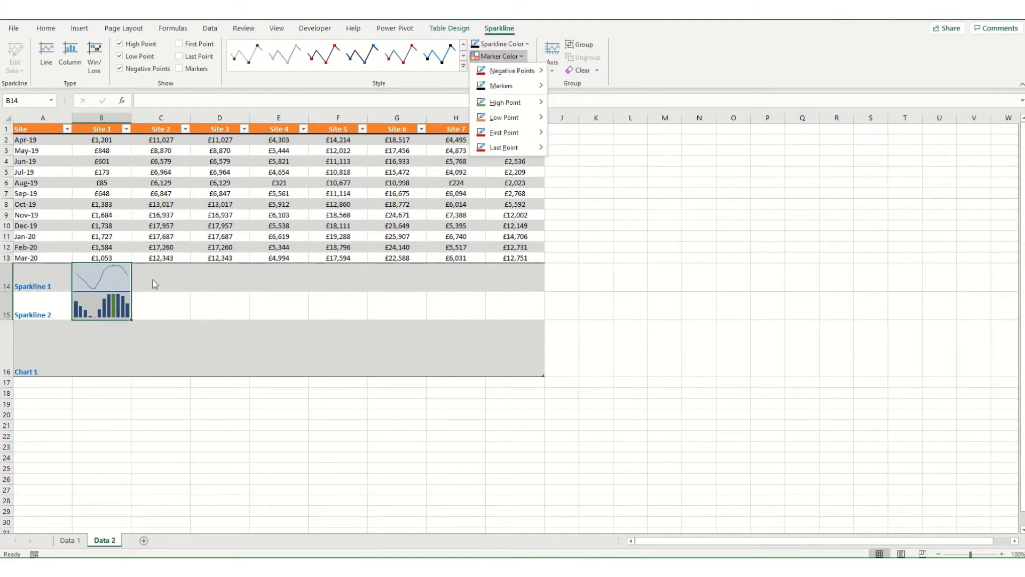
{"action": "left_click", "coordinate": [119, 284]}
- Fill the B14:B15 sparklines across to column I, then select Site 1's B2:B13 values
{"action": "left_click_drag", "start_coordinate": [132, 318], "coordinate": [518, 319]}
{"action": "key", "text": "alt+n"}
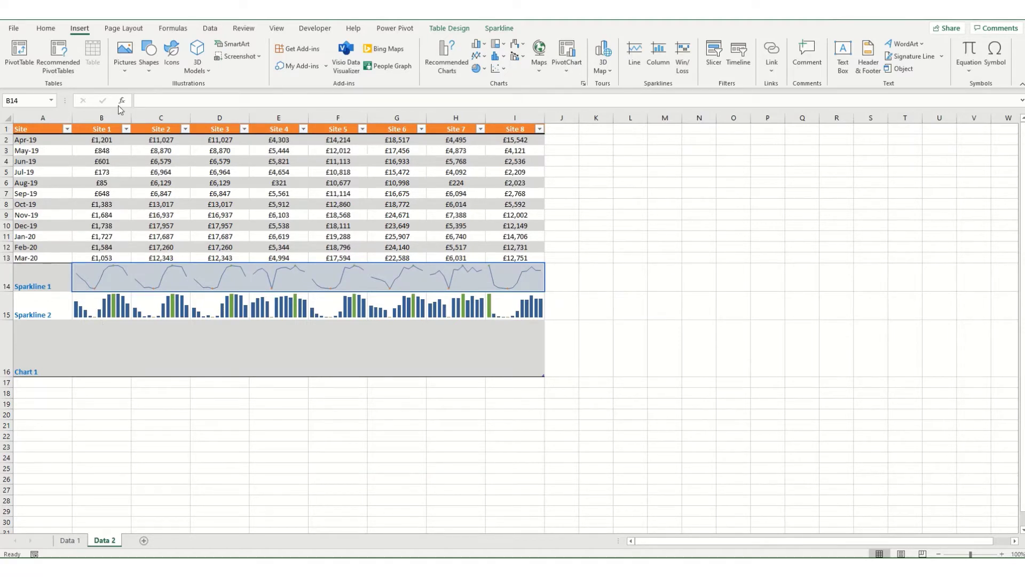
{"action": "left_click_drag", "start_coordinate": [101, 140], "coordinate": [100, 259]}
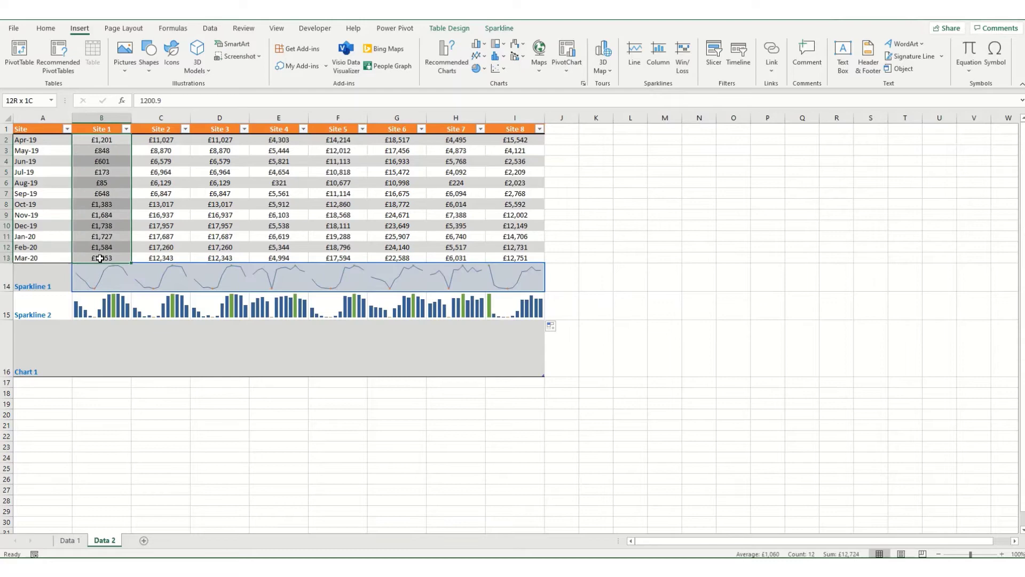
- Insert a Clustered Bar chart of B2:B13 from Recommended Charts
{"action": "left_click", "coordinate": [446, 56]}
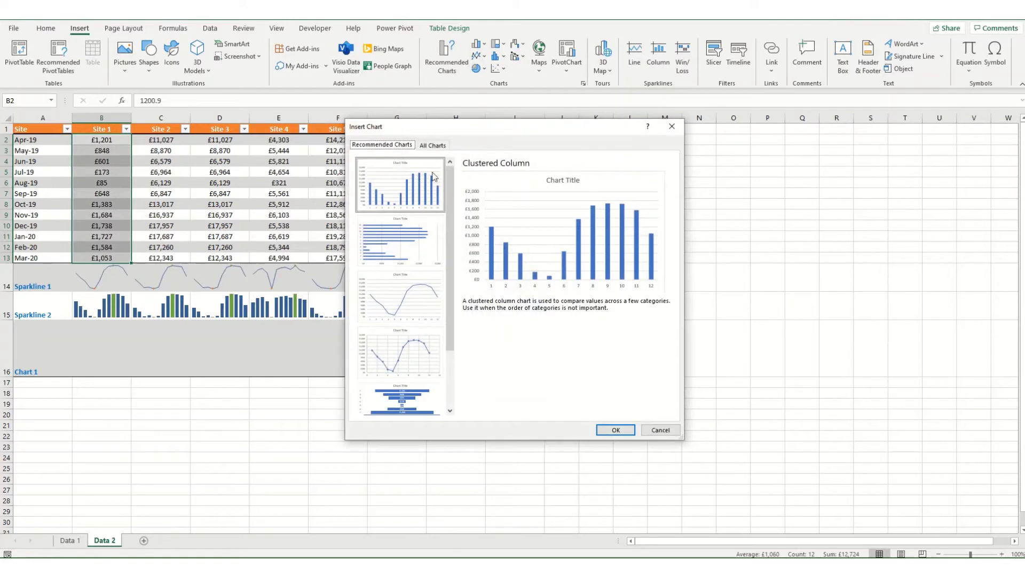
{"action": "left_click", "coordinate": [380, 239]}
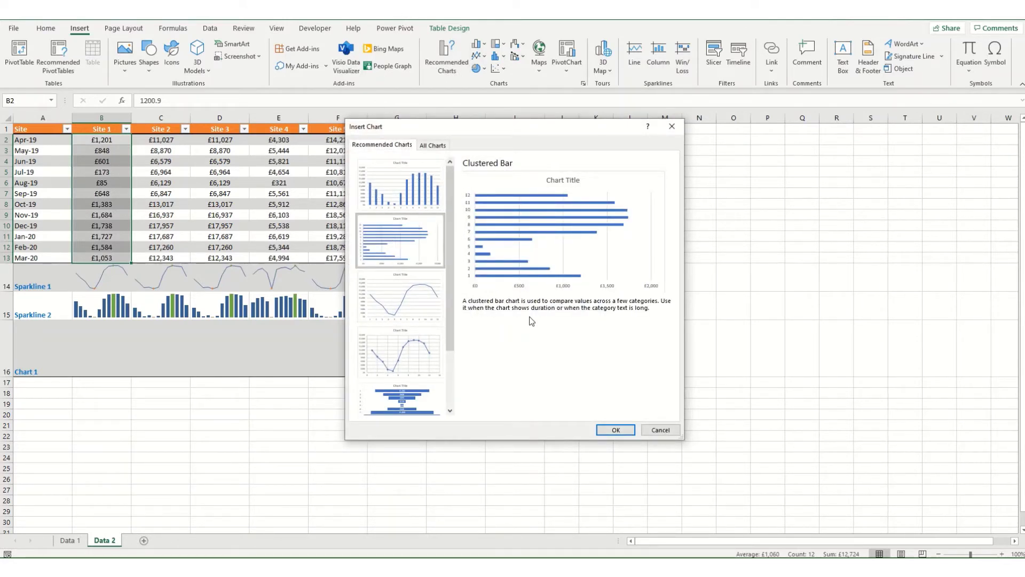
{"action": "left_click", "coordinate": [615, 430]}
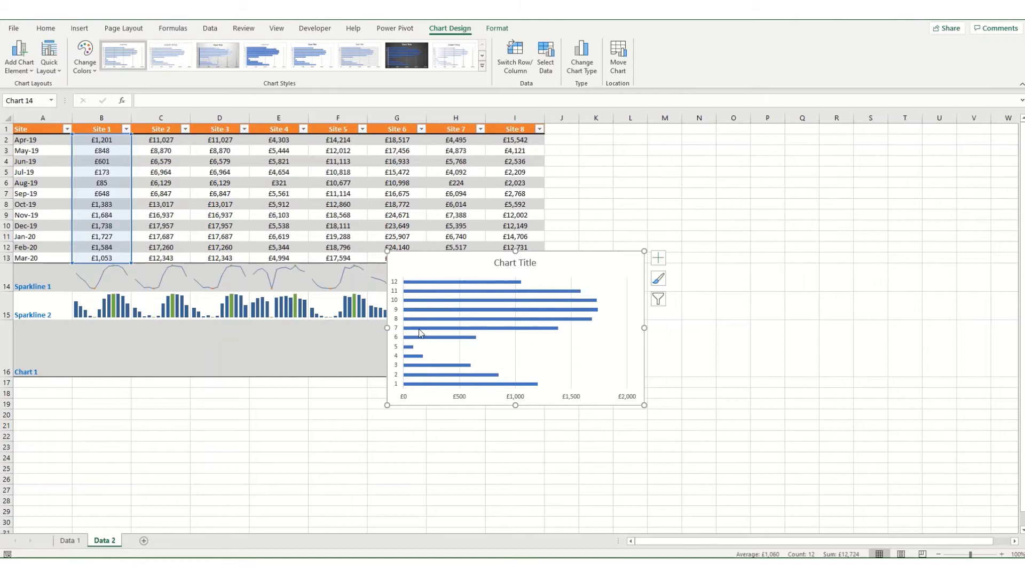
- Delete the bar chart's title, vertical axis labels and horizontal axis labels
{"action": "left_click", "coordinate": [504, 262]}
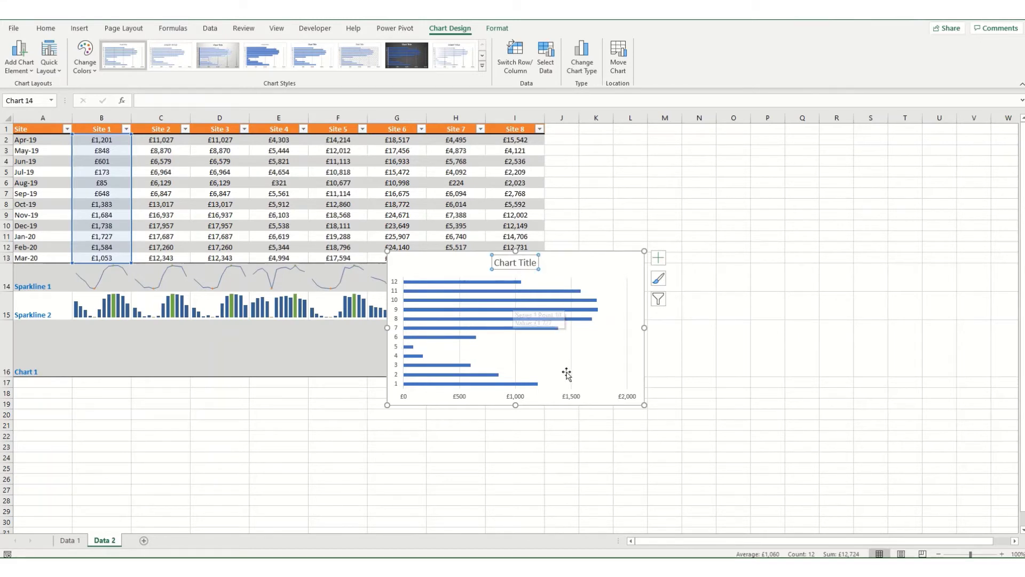
{"action": "key", "text": "Delete"}
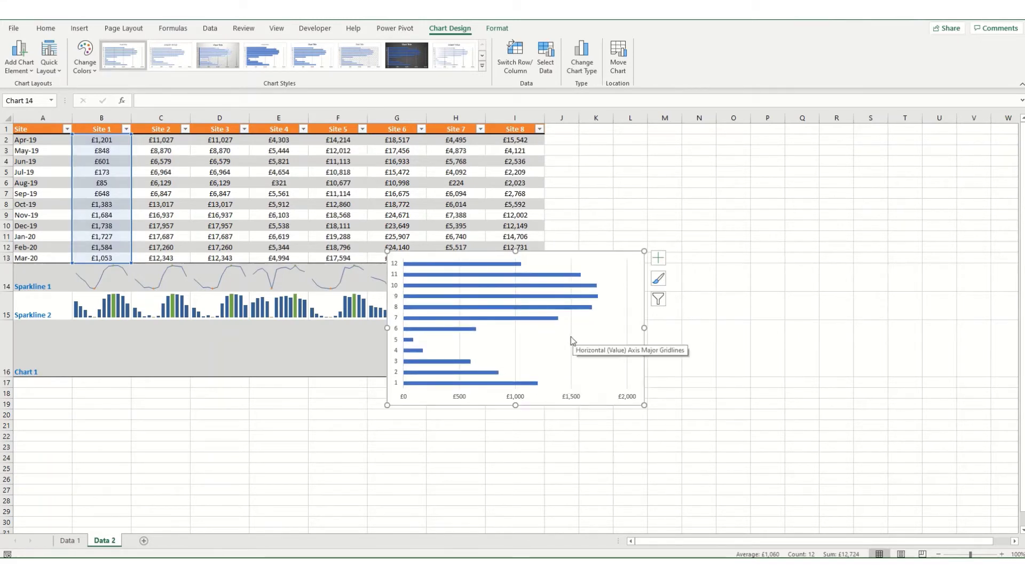
{"action": "left_click", "coordinate": [395, 319]}
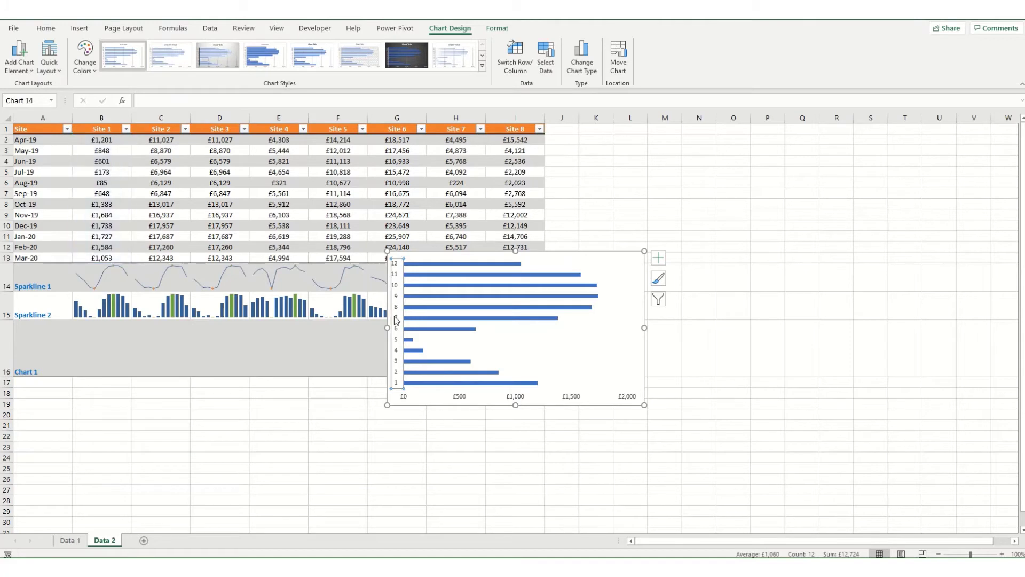
{"action": "key", "text": "Delete"}
{"action": "left_click", "coordinate": [442, 399]}
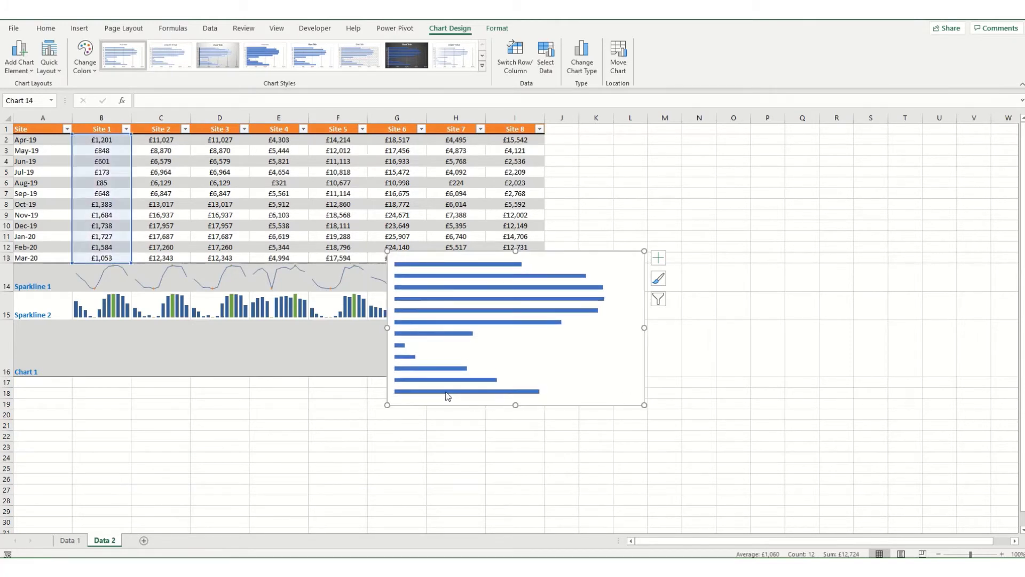
{"action": "key", "text": "Delete"}
- Stretch the plot area to the chart edges and bring up Format Plot Area
{"action": "left_click_drag", "start_coordinate": [636, 260], "coordinate": [644, 250]}
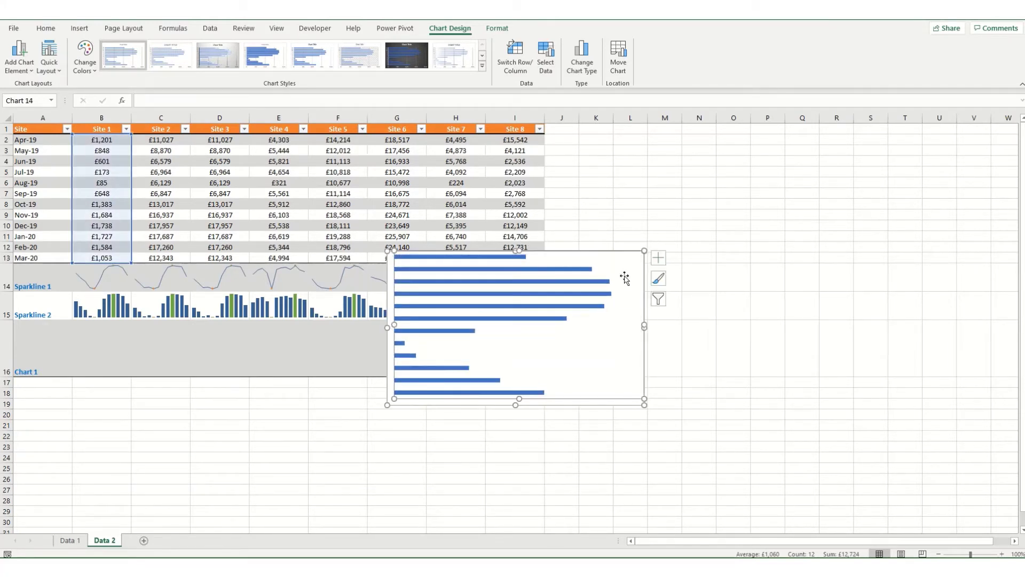
{"action": "left_click_drag", "start_coordinate": [394, 398], "coordinate": [383, 410]}
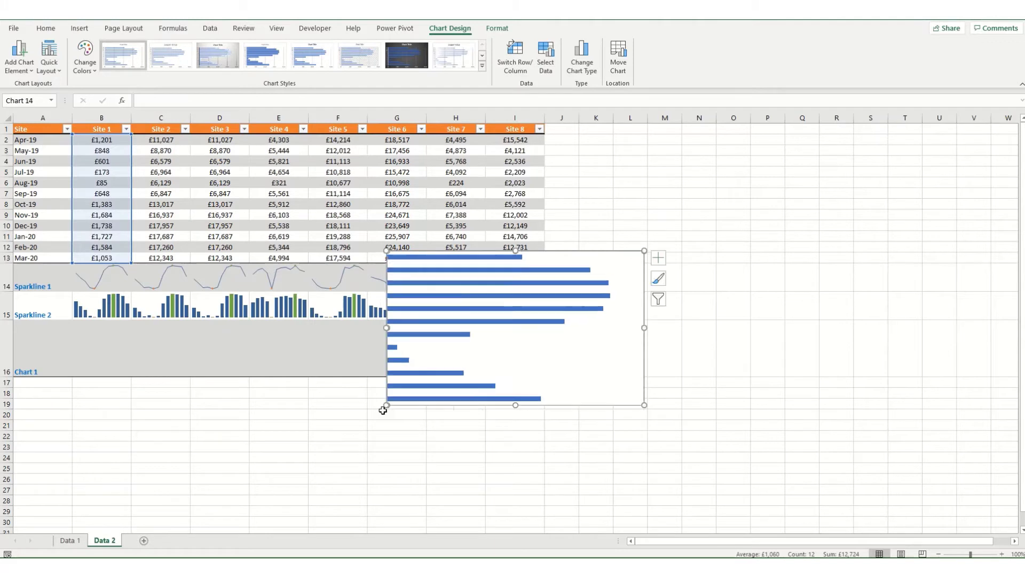
{"action": "right_click", "coordinate": [512, 366]}
{"action": "left_click", "coordinate": [567, 460]}
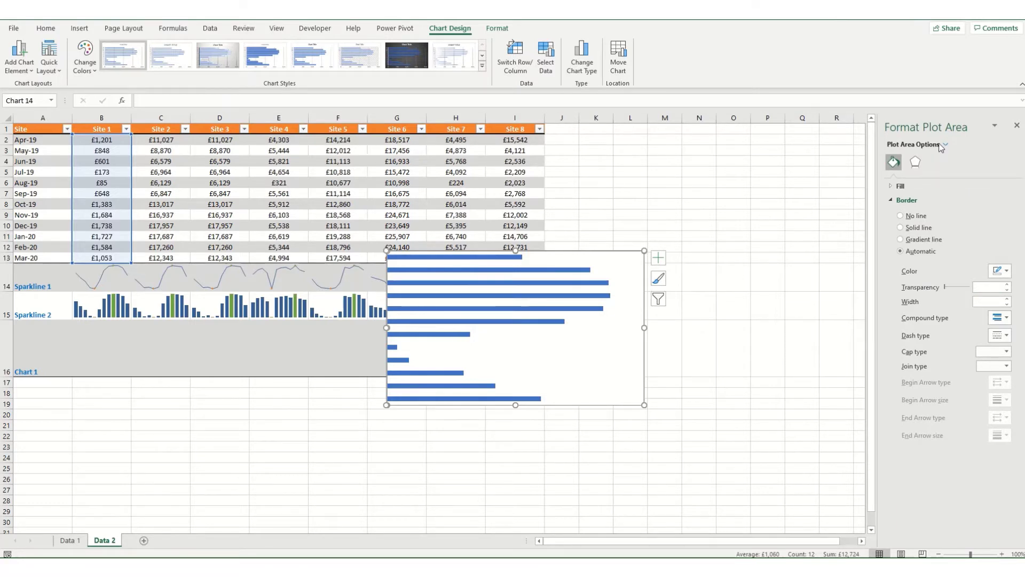
- Set the bar series gap width to 50% in Series Options
{"action": "left_click", "coordinate": [565, 312]}
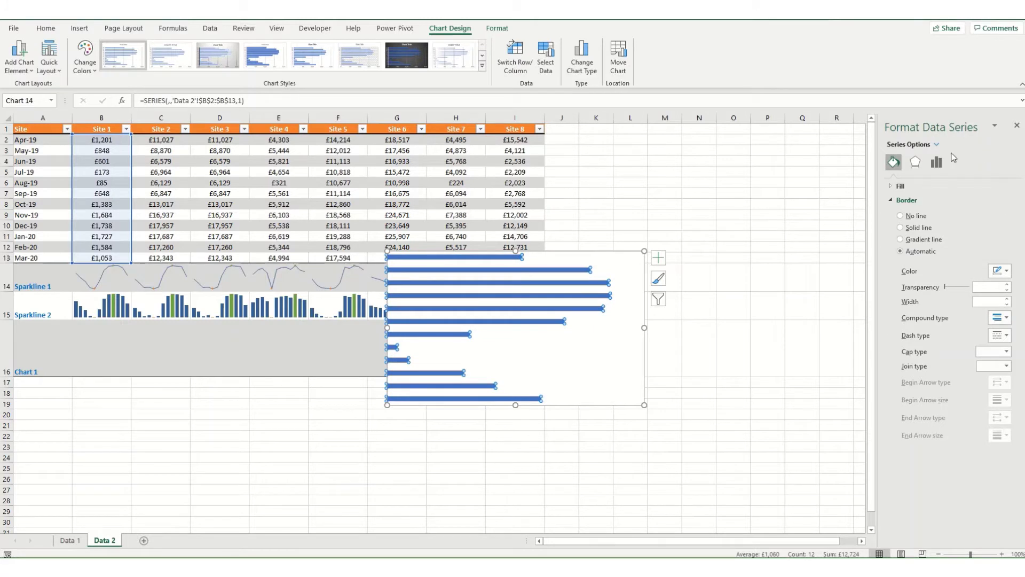
{"action": "left_click", "coordinate": [933, 165]}
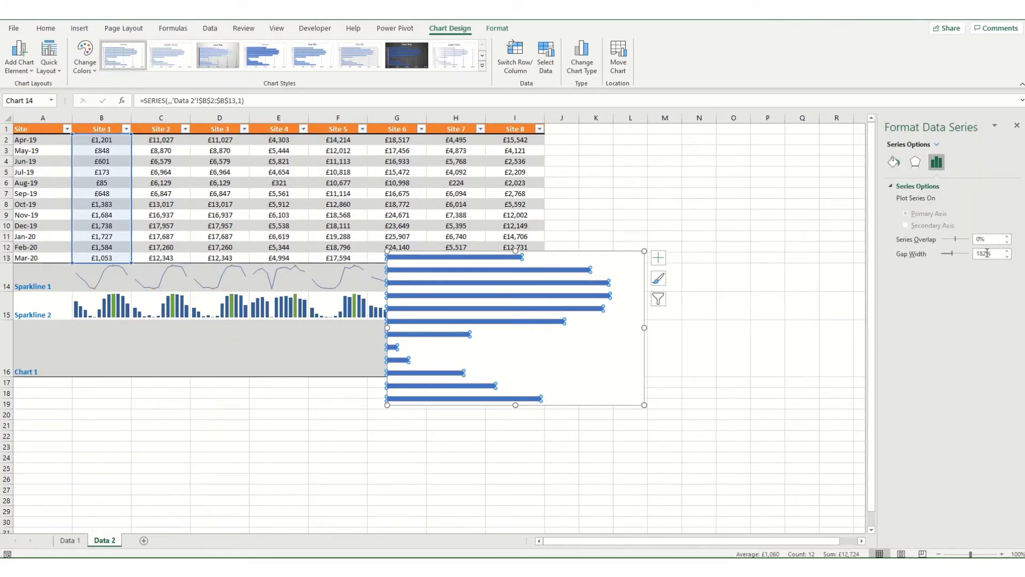
{"action": "left_click_drag", "start_coordinate": [986, 253], "coordinate": [950, 259]}
{"action": "type", "text": "50"}
{"action": "key", "text": "Return"}
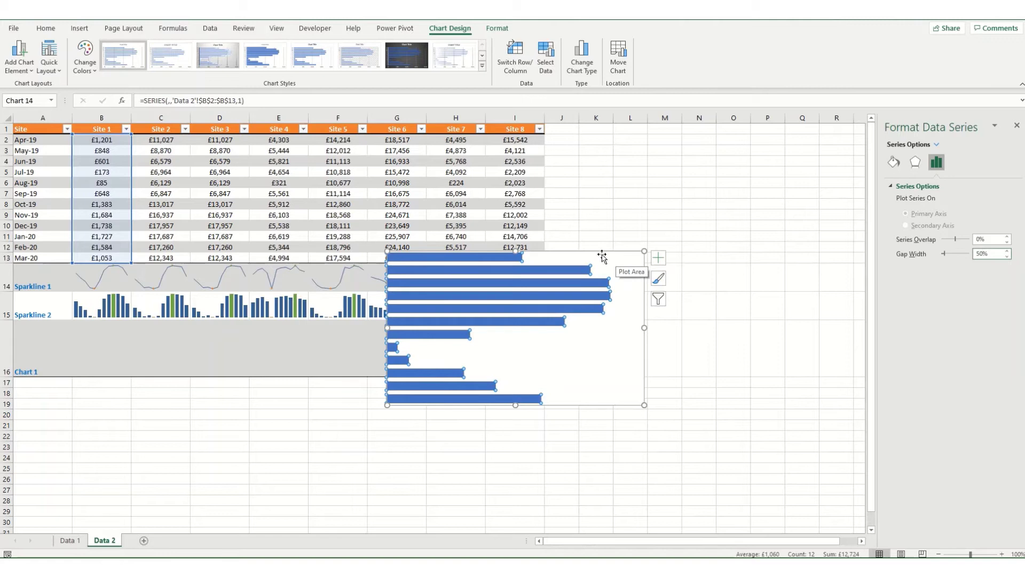
- Move the chart to A16 and shrink it into cell B16, undoing trial row/column resizes
{"action": "left_click", "coordinate": [624, 276]}
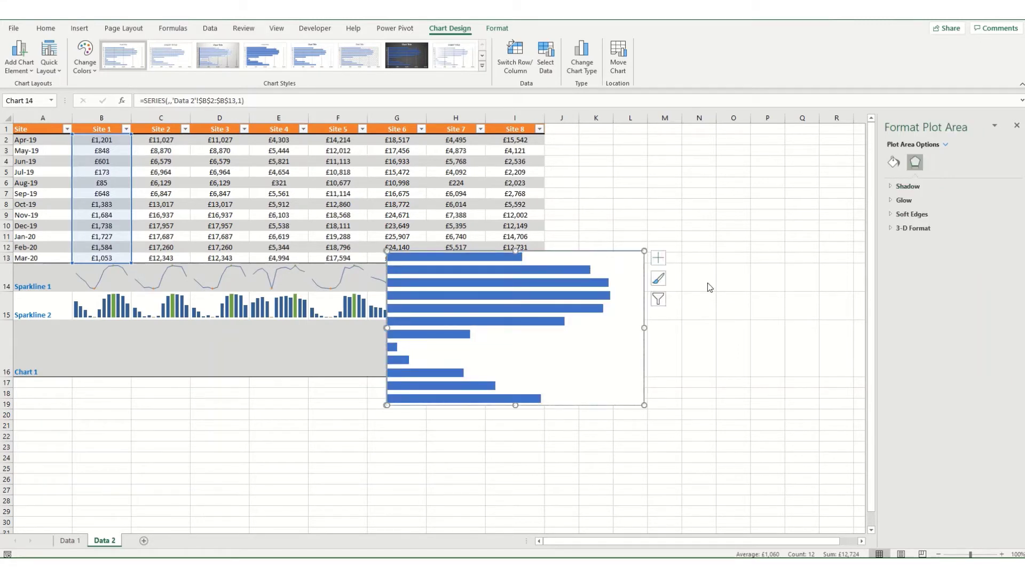
{"action": "left_click", "coordinate": [709, 286]}
{"action": "left_click", "coordinate": [615, 268]}
{"action": "left_click_drag", "start_coordinate": [614, 268], "coordinate": [287, 323]}
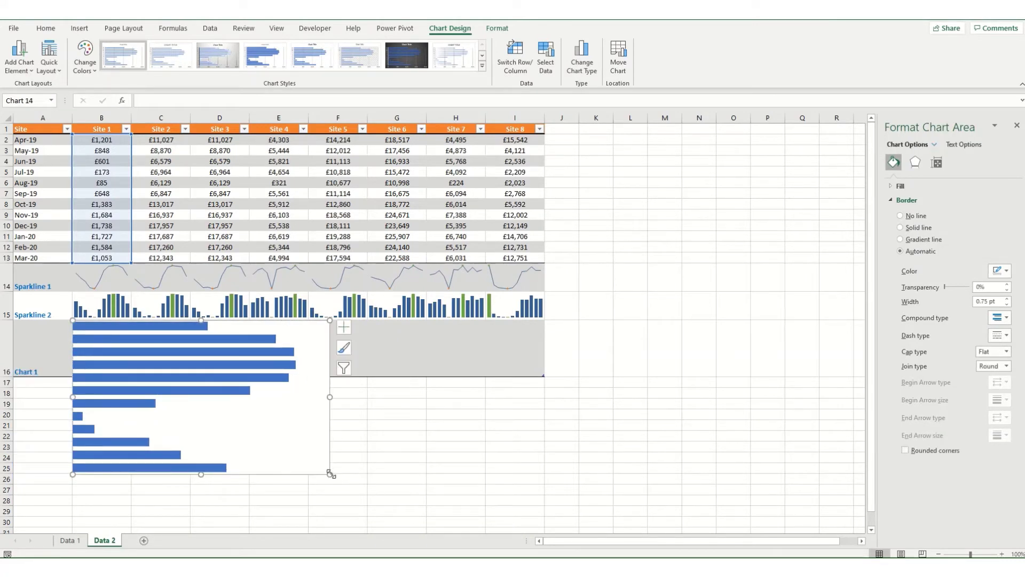
{"action": "left_click_drag", "start_coordinate": [330, 473], "coordinate": [129, 377]}
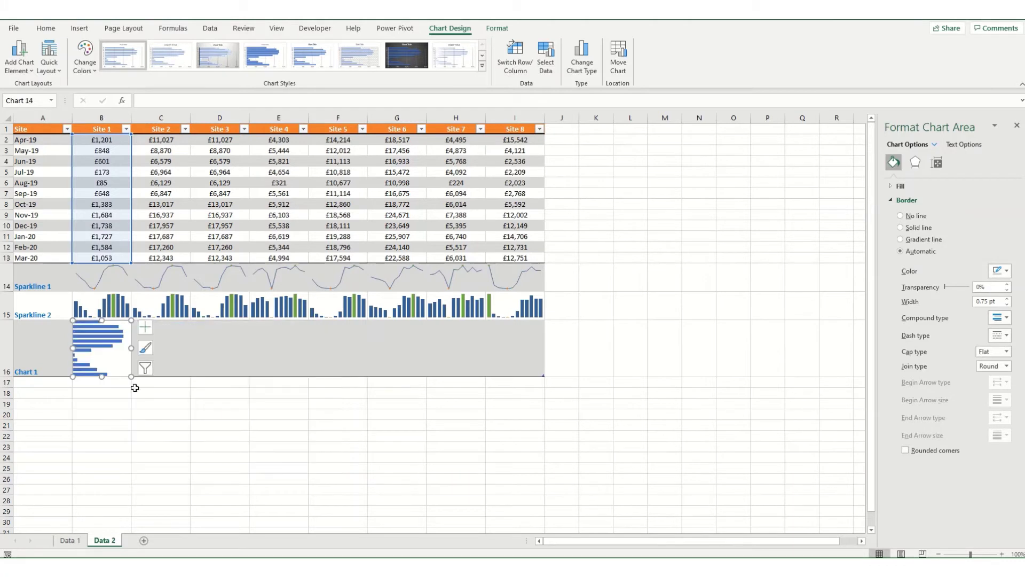
{"action": "left_click_drag", "start_coordinate": [130, 115], "coordinate": [156, 117]}
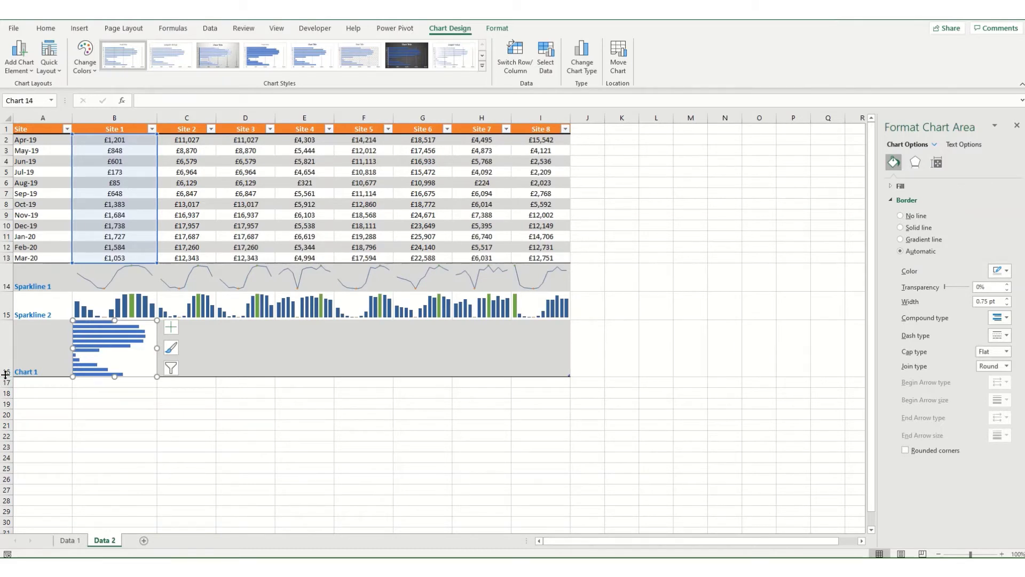
{"action": "left_click_drag", "start_coordinate": [5, 376], "coordinate": [5, 396]}
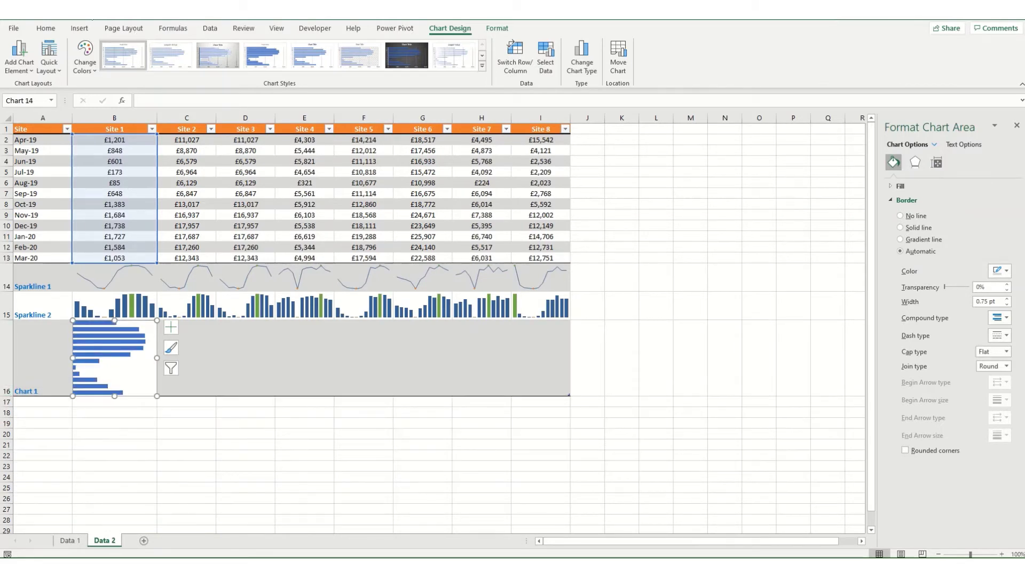
{"action": "key", "text": "ctrl+z"}
{"action": "key", "text": "ctrl+z"}
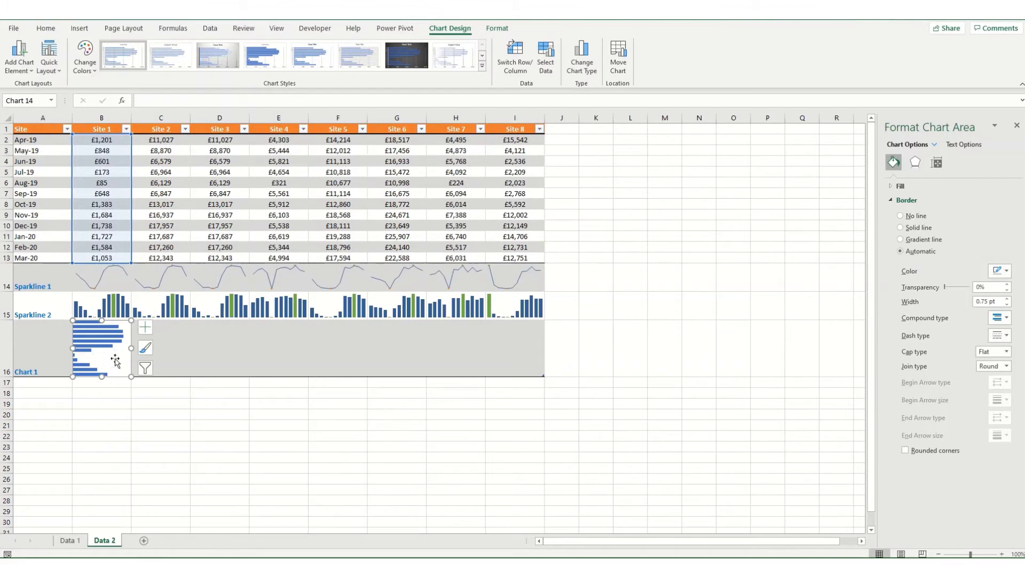
- Copy the mini chart into each cell from C16 through I16
{"action": "left_click", "coordinate": [115, 361]}
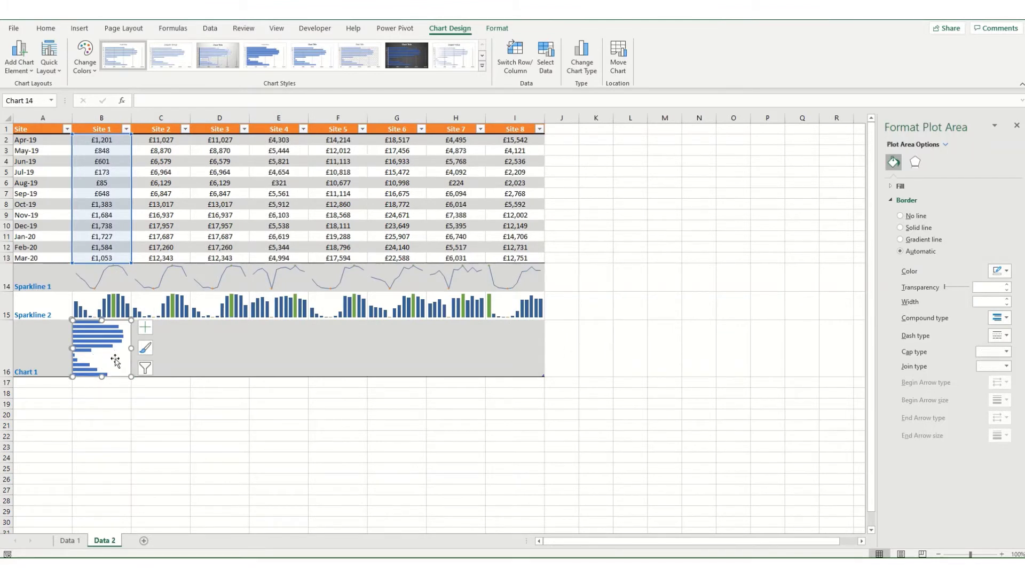
{"action": "left_click_drag", "start_coordinate": [115, 360], "coordinate": [173, 367]}
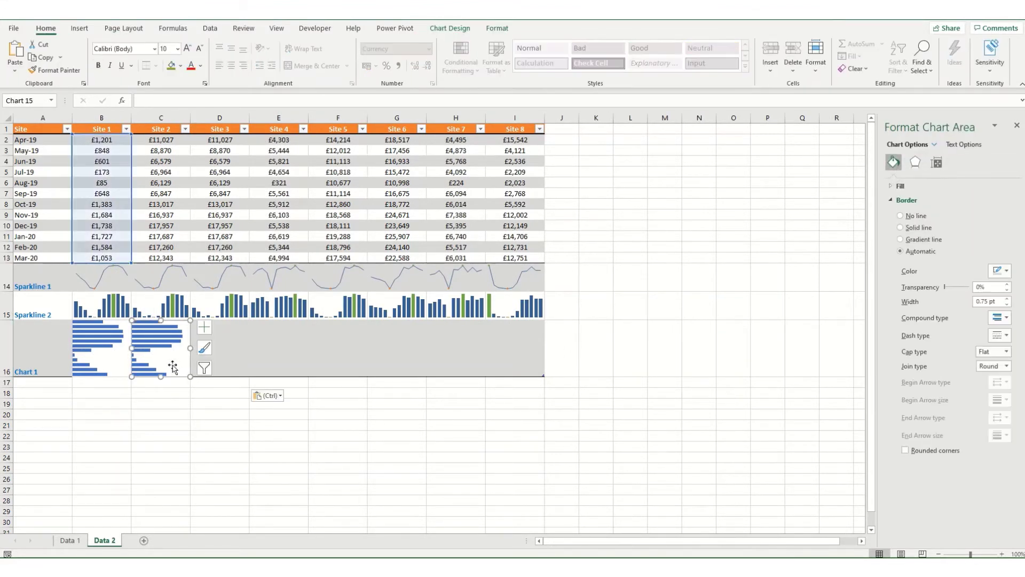
{"action": "key", "text": "ctrl+d"}
{"action": "key", "text": "ctrl+d"}
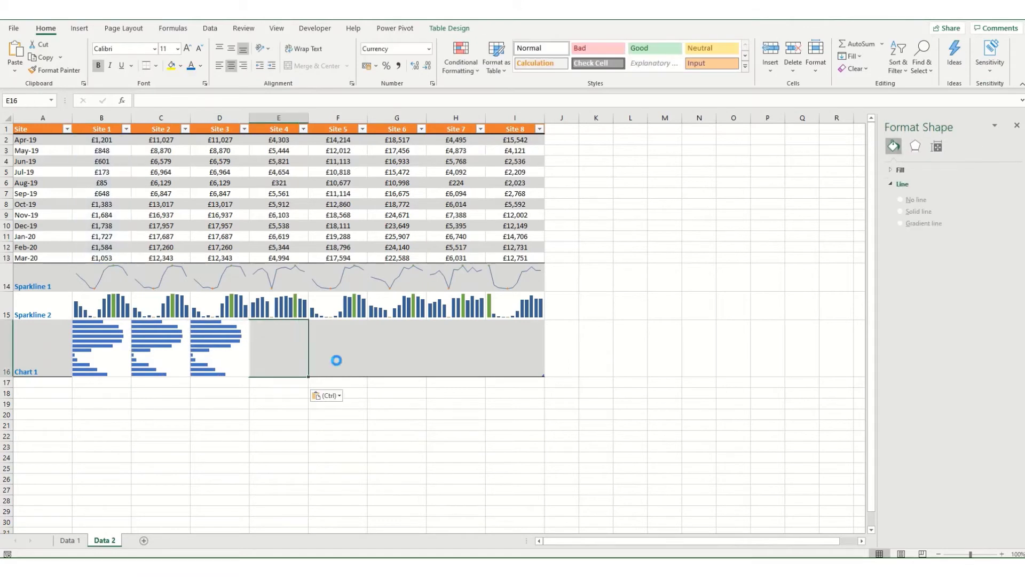
{"action": "key", "text": "ctrl+d"}
{"action": "key", "text": "ctrl+d"}
{"action": "left_click", "coordinate": [459, 362]}
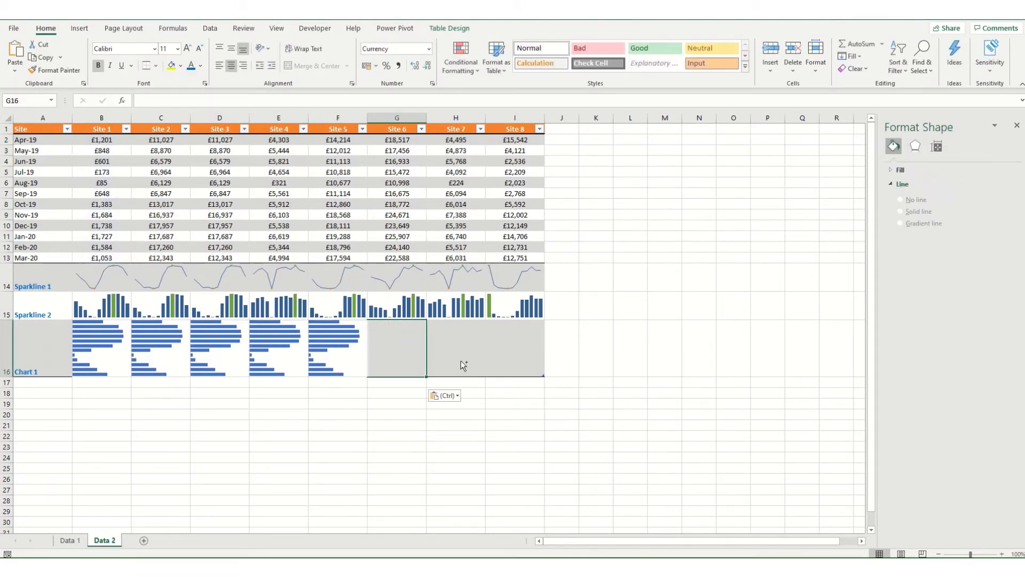
{"action": "key", "text": "ctrl+v"}
{"action": "left_click", "coordinate": [513, 359]}
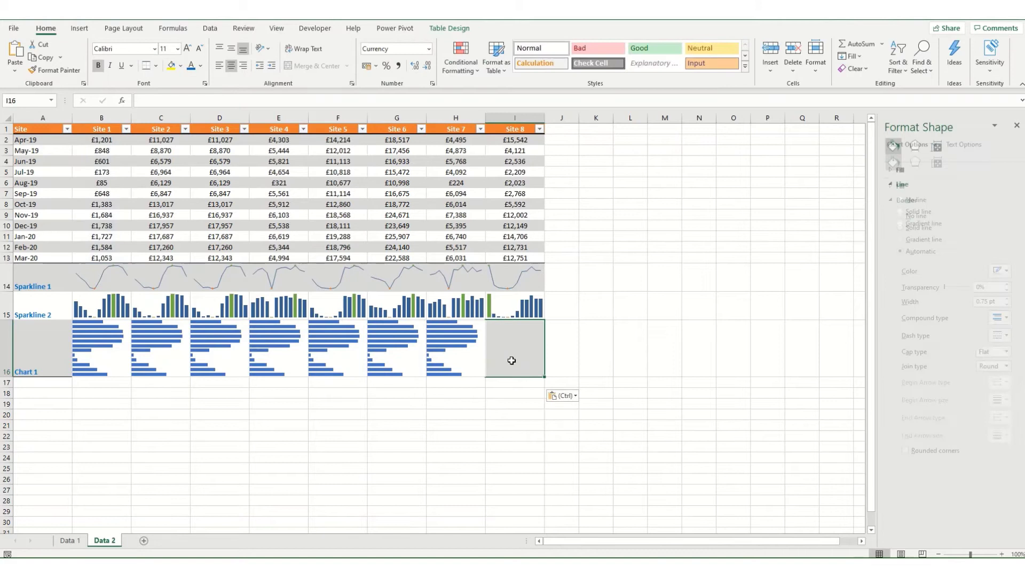
{"action": "key", "text": "ctrl+v"}
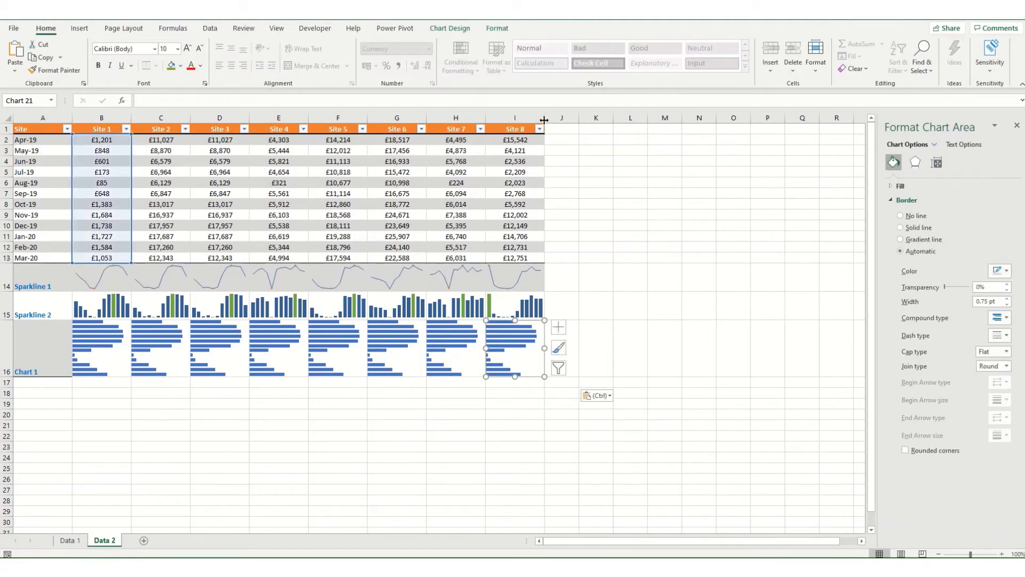
- Try widening column I, undo it, and make row 16 slightly shorter
{"action": "left_click_drag", "start_coordinate": [544, 120], "coordinate": [587, 120]}
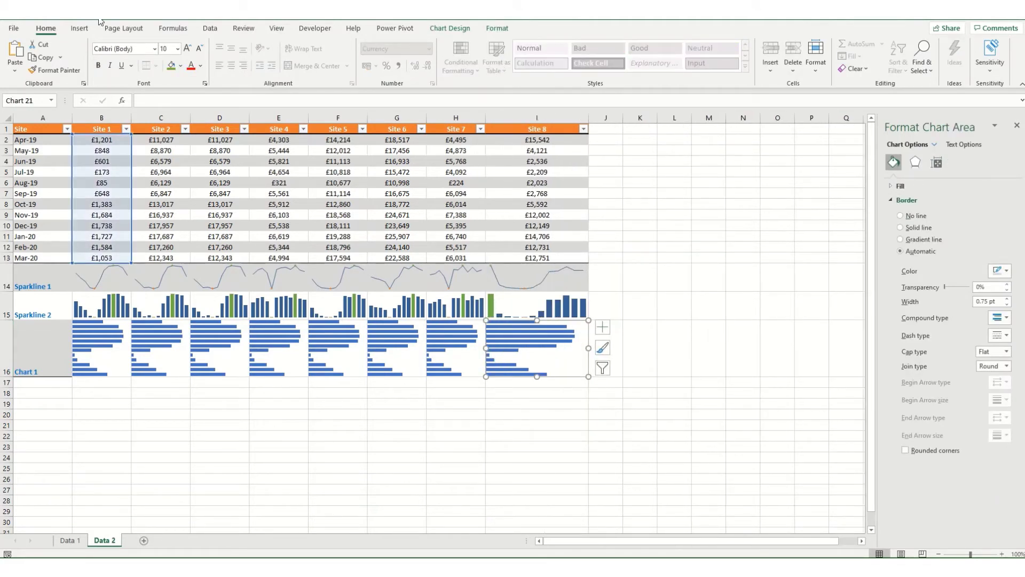
{"action": "key", "text": "ctrl+z"}
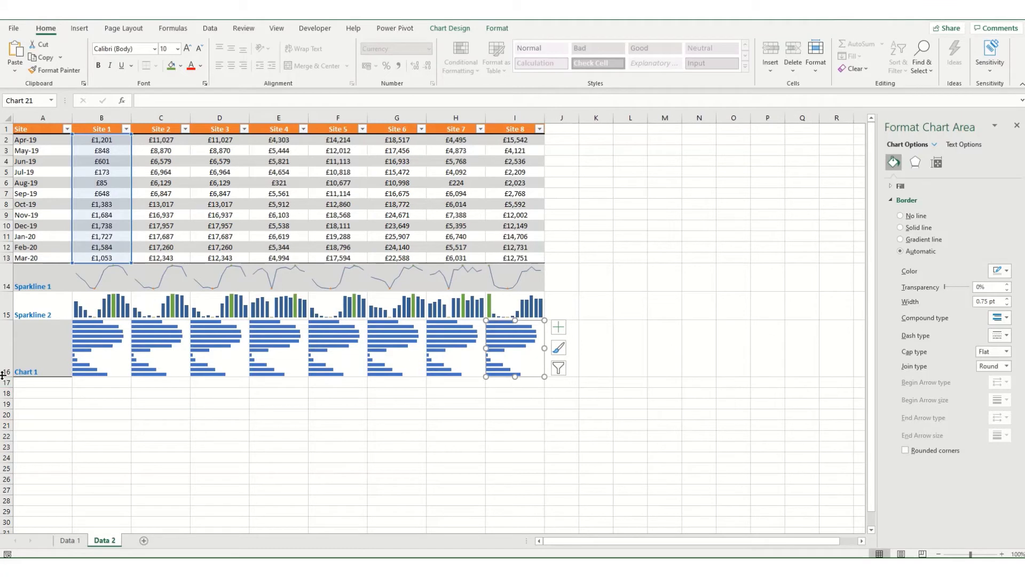
{"action": "mouse_move", "coordinate": [3, 375]}
{"action": "left_mouse_down"}
{"action": "mouse_move", "coordinate": [5, 389]}
{"action": "mouse_move", "coordinate": [6, 378]}
{"action": "left_mouse_up"}
- Select row 16, then each site's mini chart in turn, ending on Site 8's chart in I16
{"action": "left_click", "coordinate": [4, 391]}
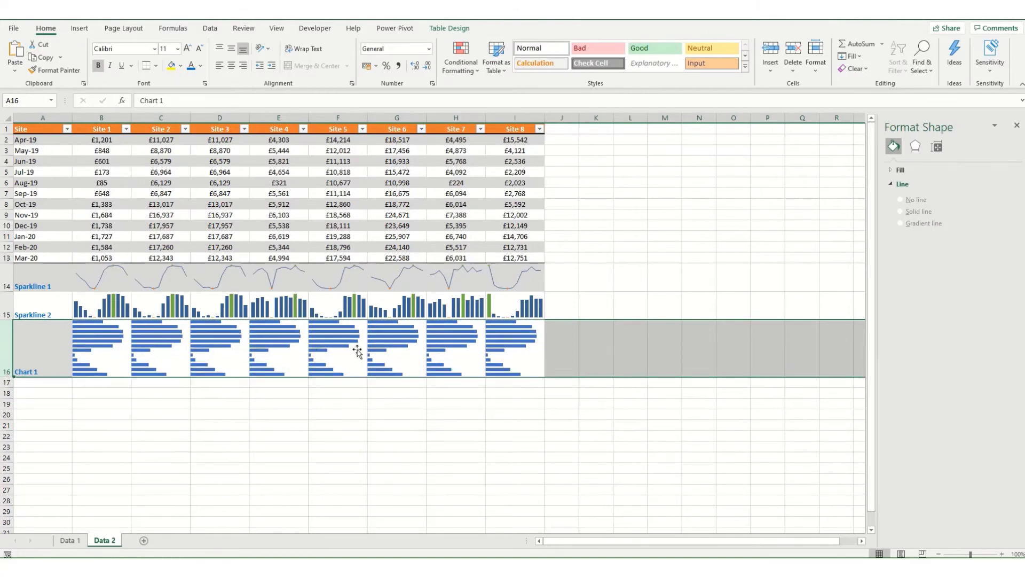
{"action": "left_click", "coordinate": [98, 352]}
{"action": "left_click", "coordinate": [171, 365]}
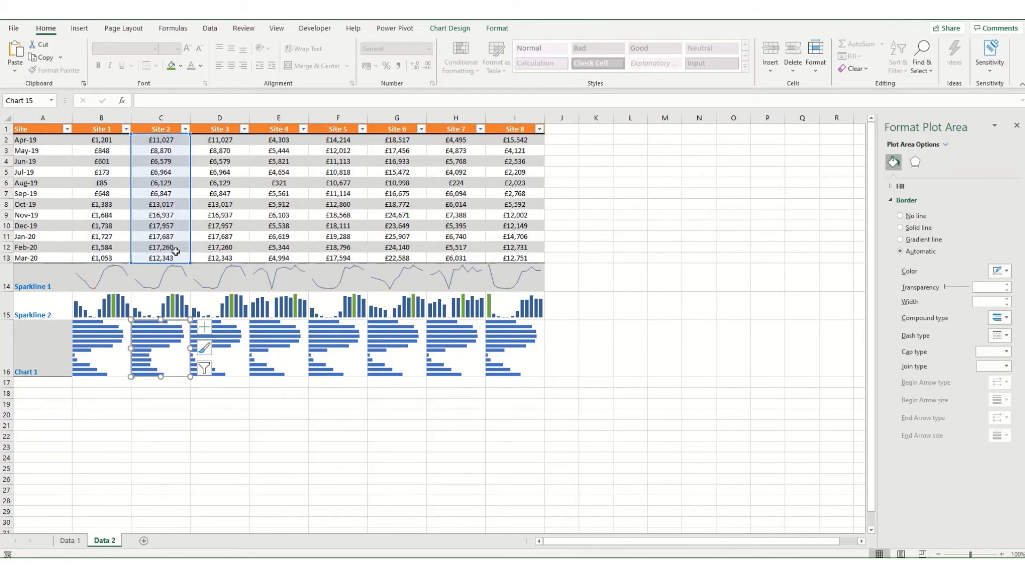
{"action": "left_click", "coordinate": [223, 354]}
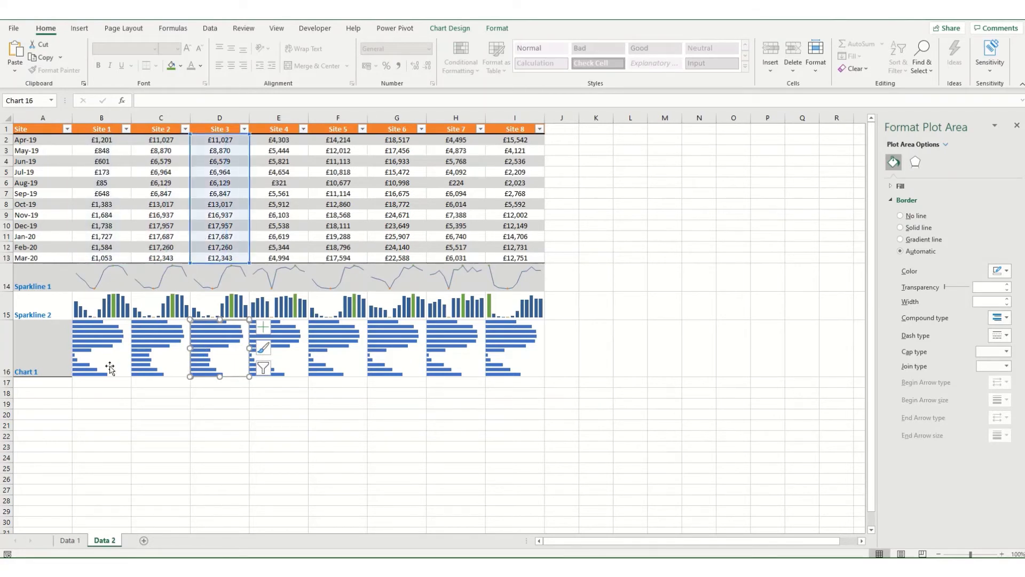
{"action": "left_click", "coordinate": [278, 354]}
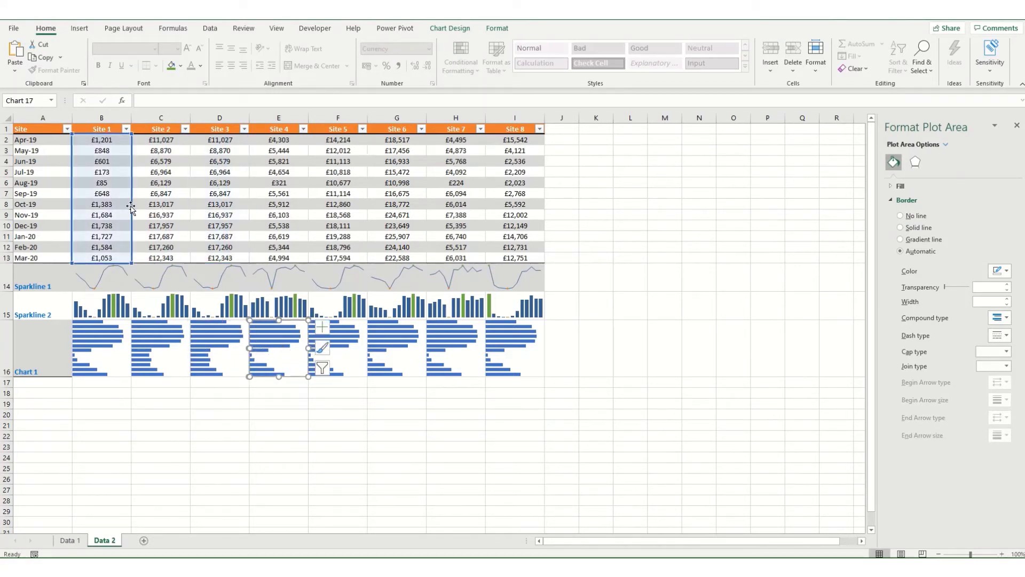
{"action": "left_click", "coordinate": [353, 367]}
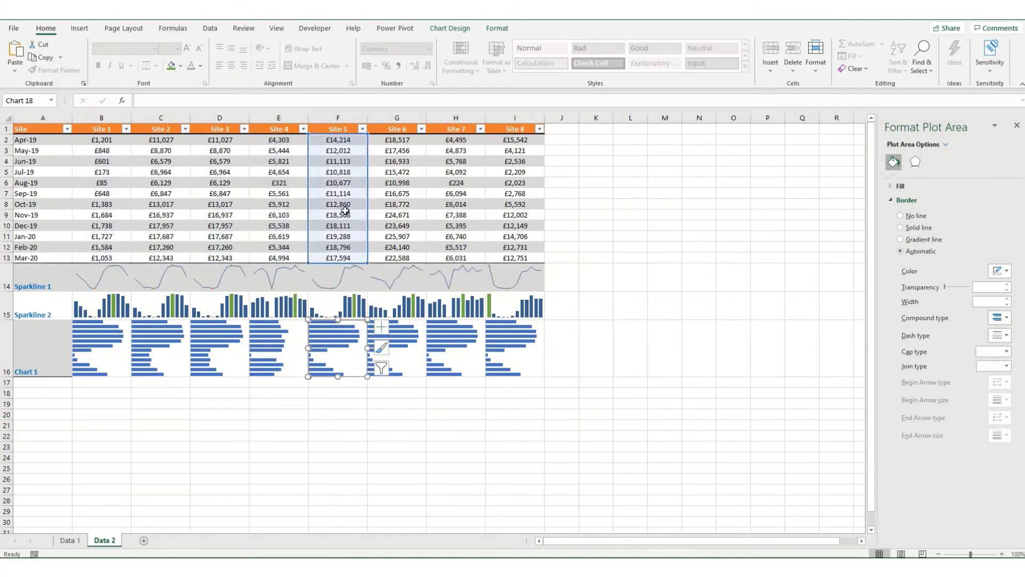
{"action": "left_click", "coordinate": [412, 361]}
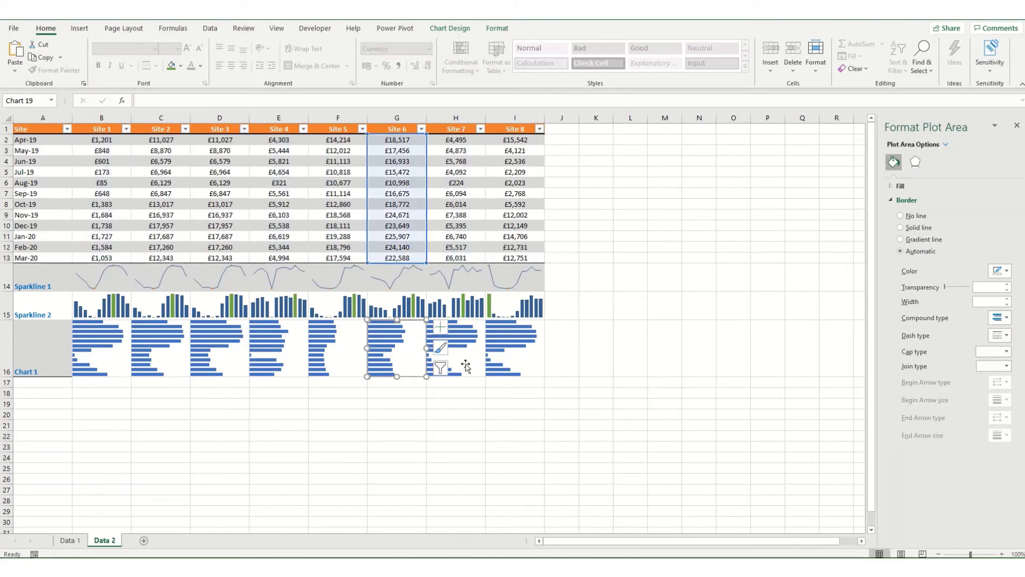
{"action": "left_click", "coordinate": [448, 342]}
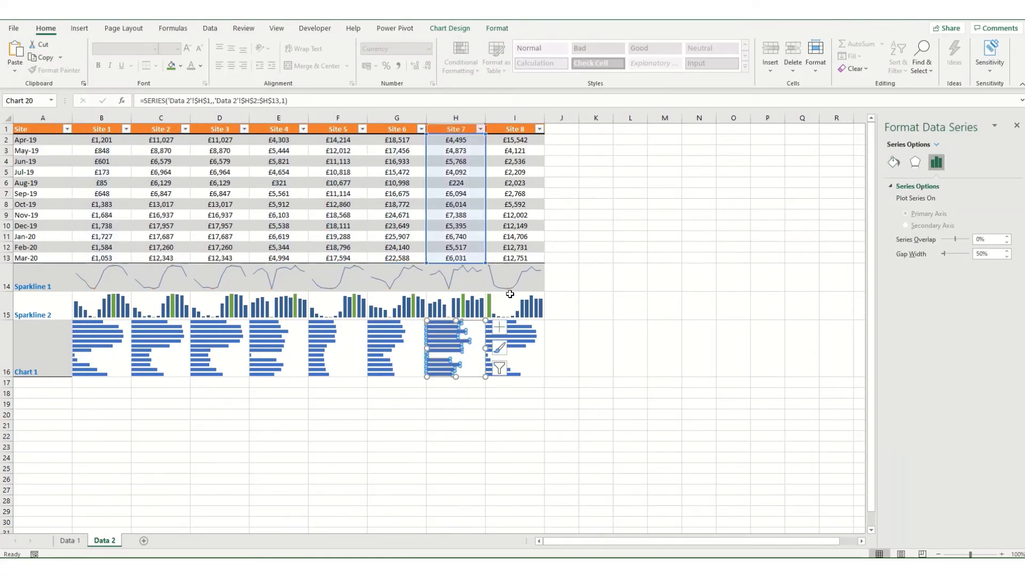
{"action": "left_click", "coordinate": [531, 356]}
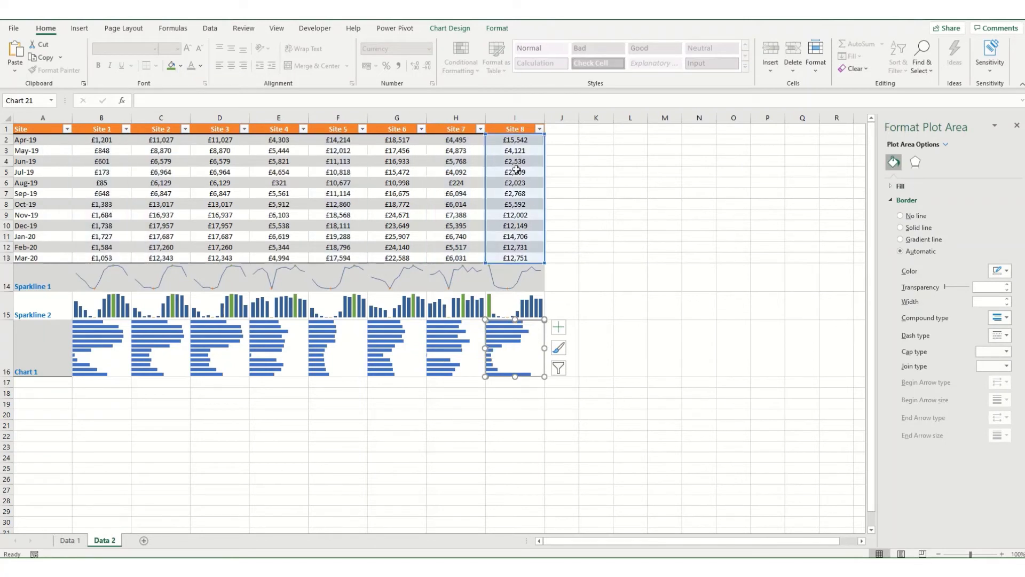
{"action": "key", "text": "Escape"}
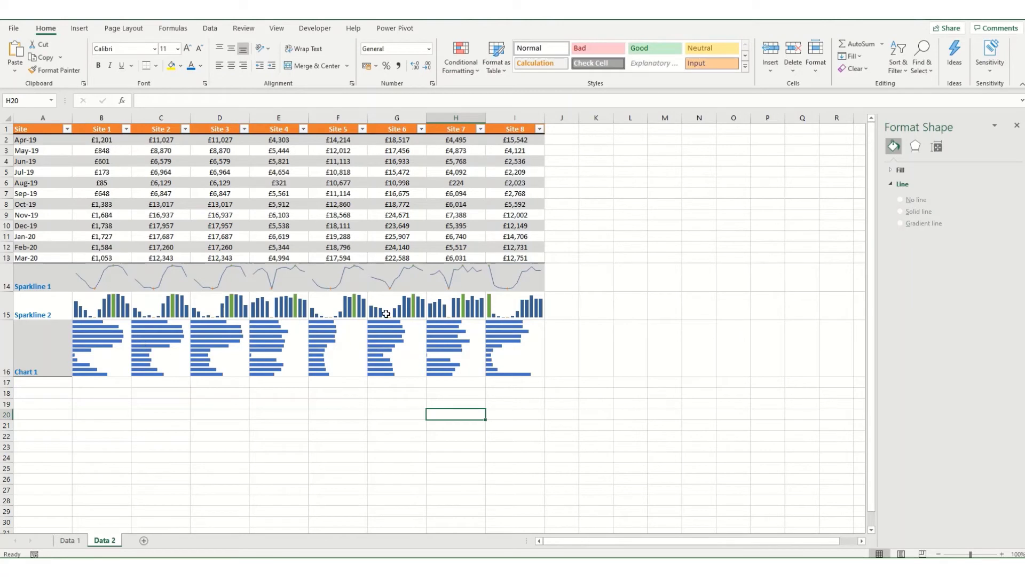
{"action": "left_click", "coordinate": [110, 360]}
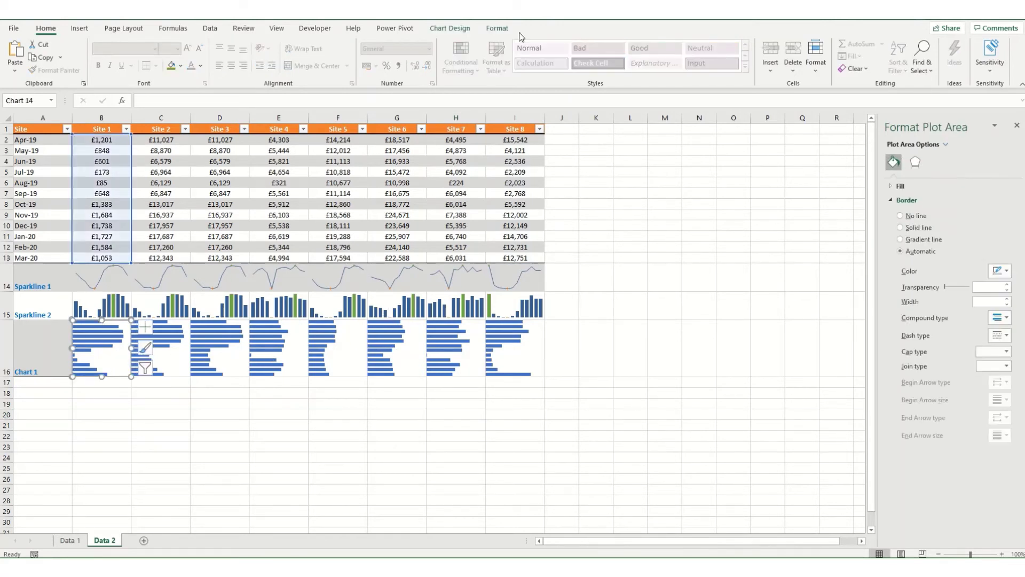
{"action": "left_click", "coordinate": [497, 29]}
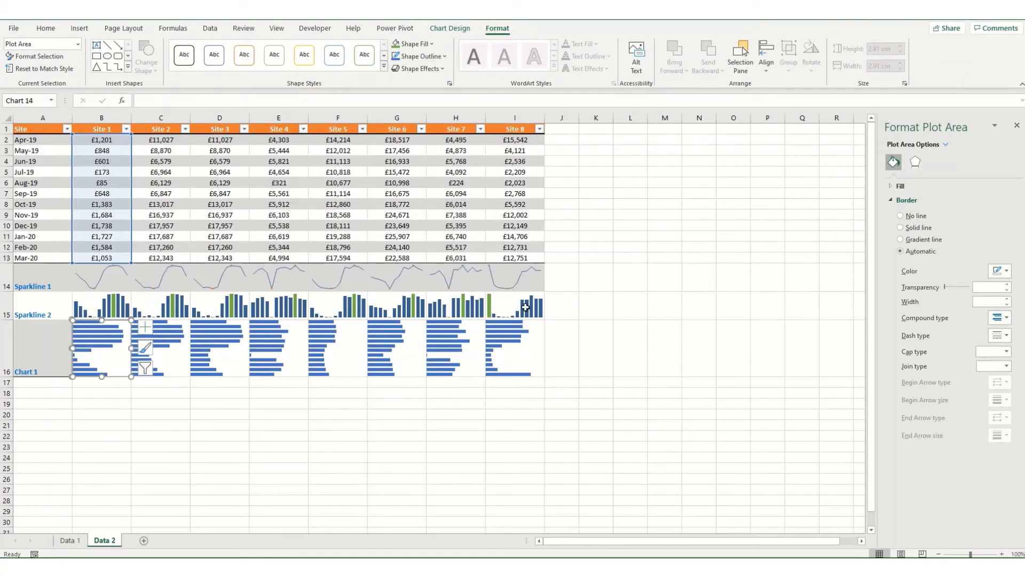
{"action": "left_click", "coordinate": [526, 359]}
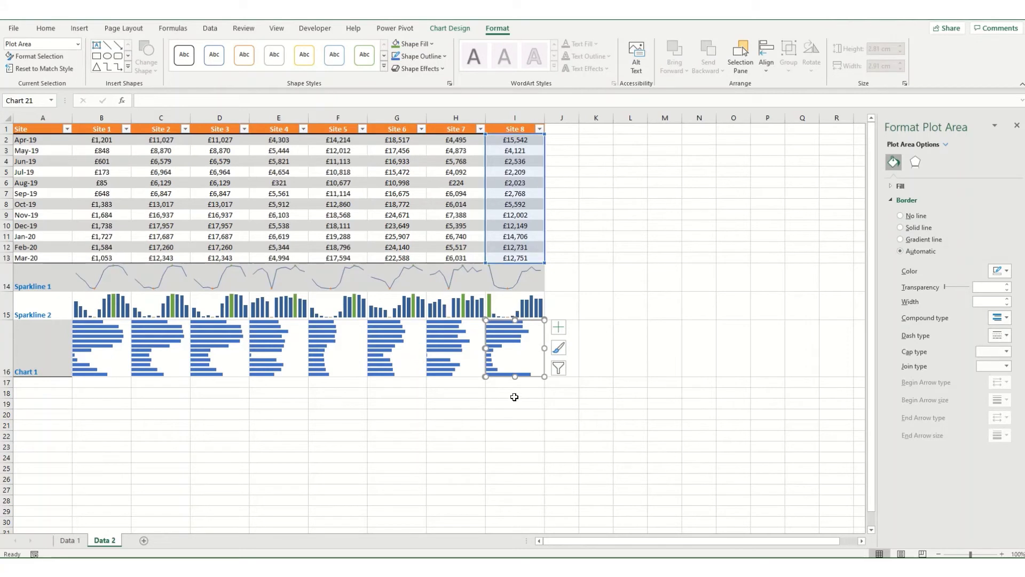
{"action": "left_click", "coordinate": [557, 127]}
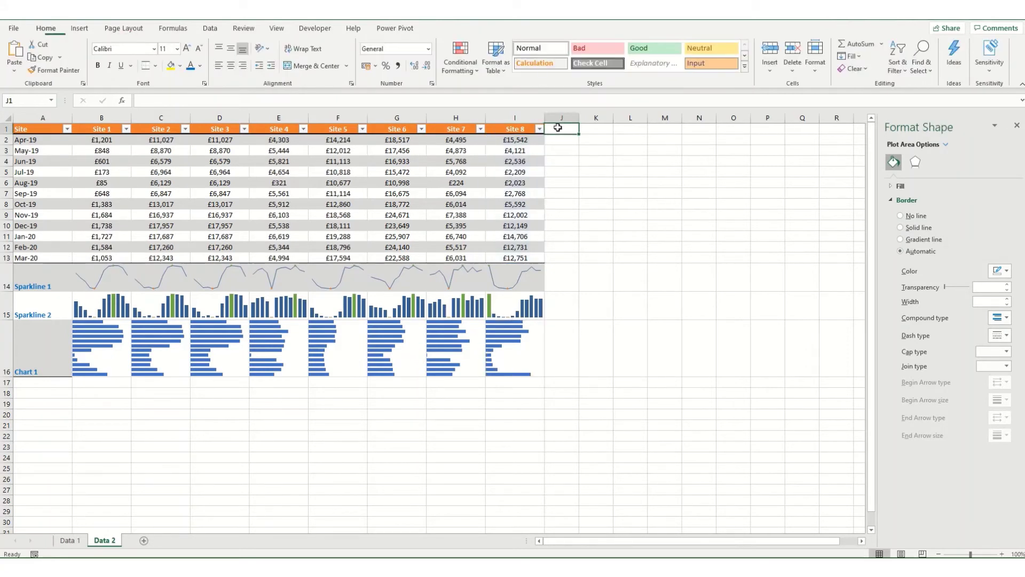
- Add 'max' and 'min' column headers in J1 and K1
{"action": "type", "text": "max"}
{"action": "key", "text": "Tab"}
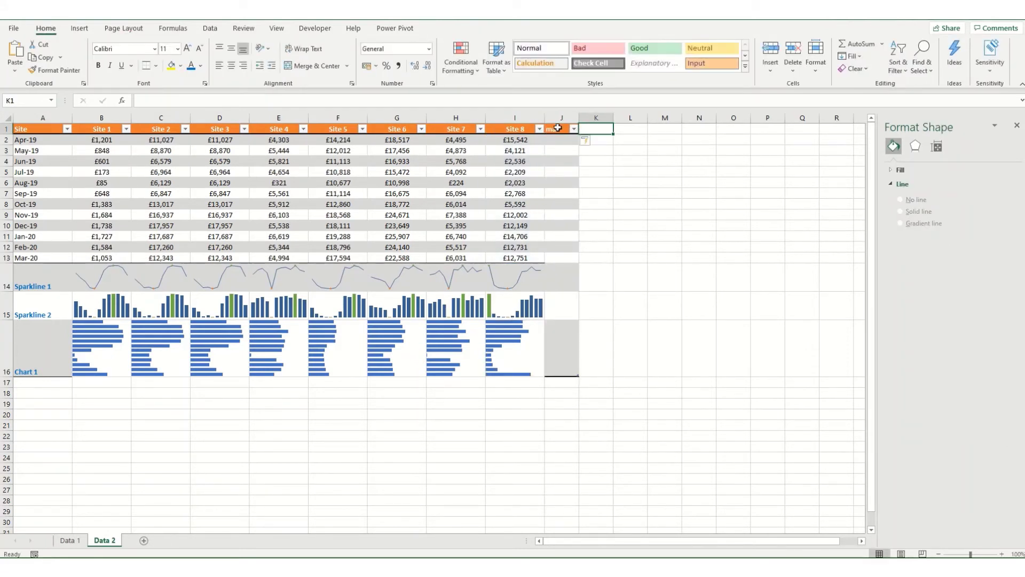
{"action": "type", "text": "min"}
{"action": "key", "text": "Return"}
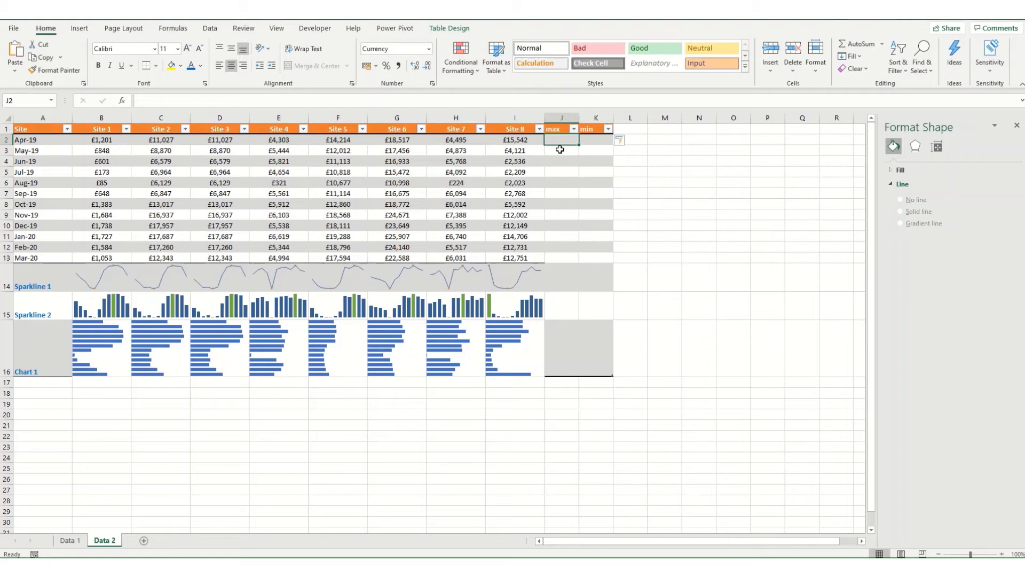
- Enter =MAX($I$2:$I$13) in J2 so the max column fills down
{"action": "type", "text": "=MAX("}
{"action": "left_click_drag", "start_coordinate": [515, 137], "coordinate": [514, 256]}
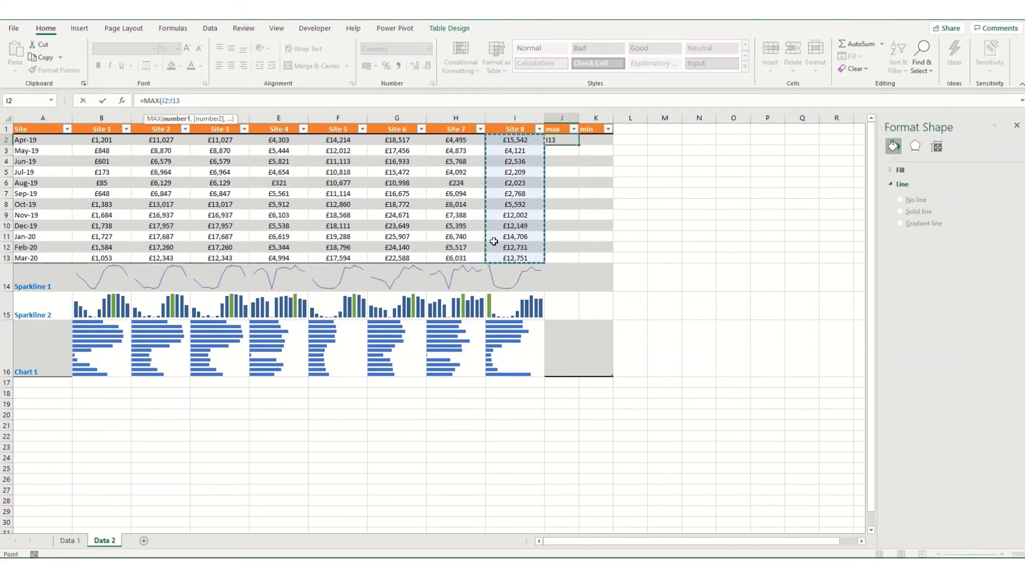
{"action": "key", "text": "F4"}
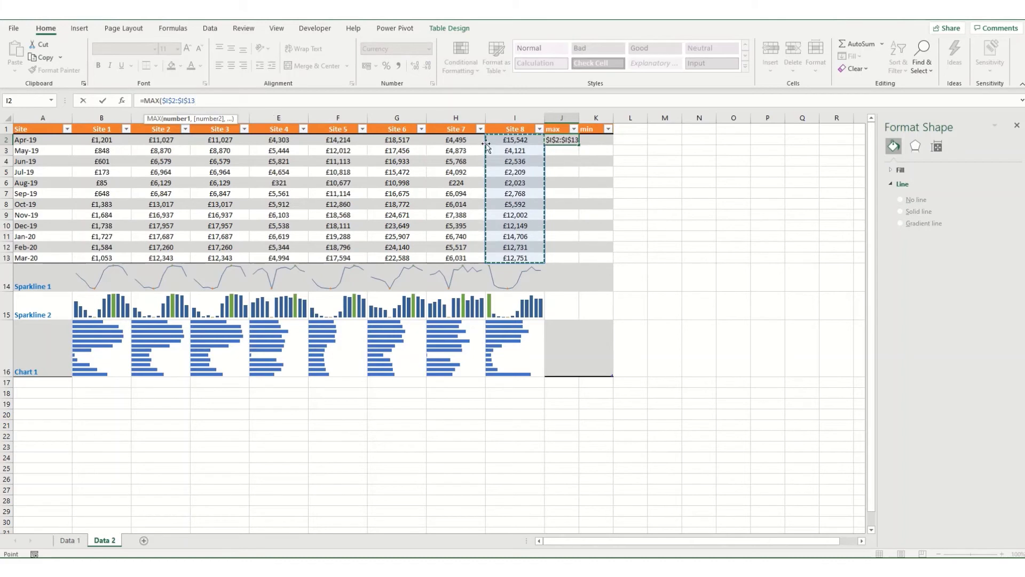
{"action": "key", "text": "Return"}
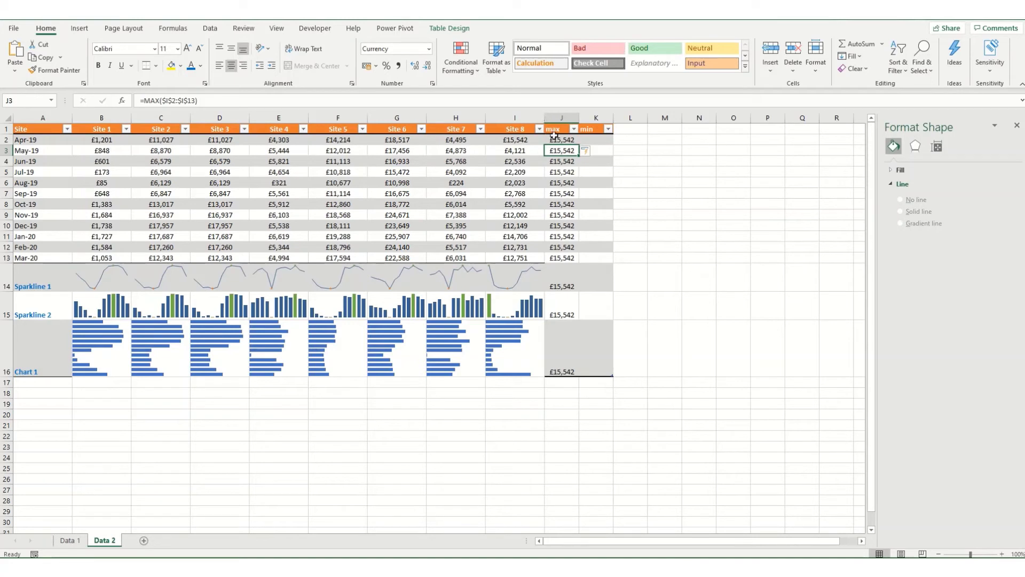
- Wrap J2's MAX($I$2:$I$13) formula in IF so it equals Site 8's value, returning [@[Site 8]], else 0
{"action": "left_click", "coordinate": [558, 139]}
{"action": "left_click", "coordinate": [145, 101]}
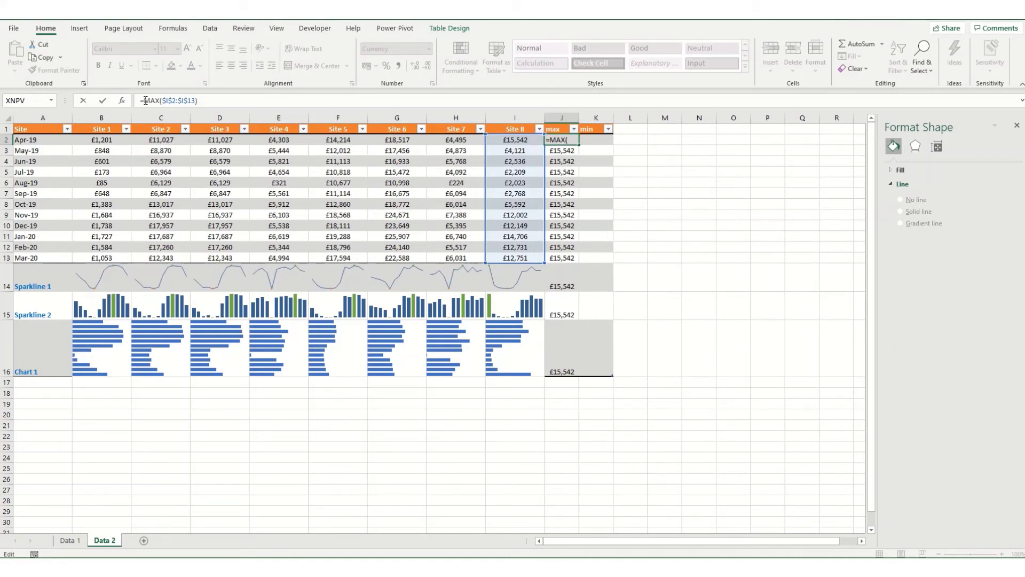
{"action": "type", "text": "if"}
{"action": "key", "text": "Tab"}
{"action": "key", "text": "End"}
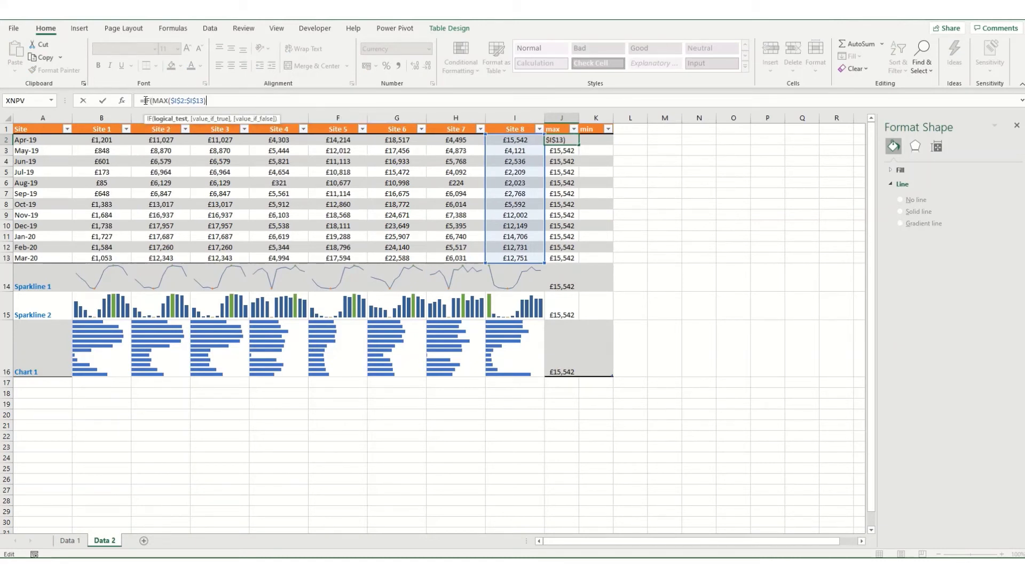
{"action": "left_click", "coordinate": [527, 144]}
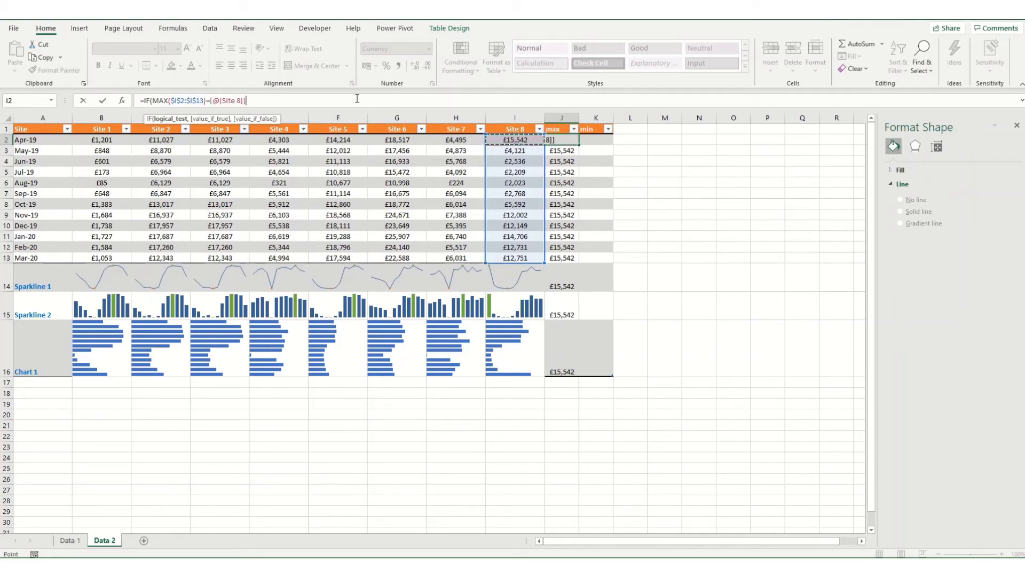
{"action": "type", "text": ","}
{"action": "left_click", "coordinate": [504, 138]}
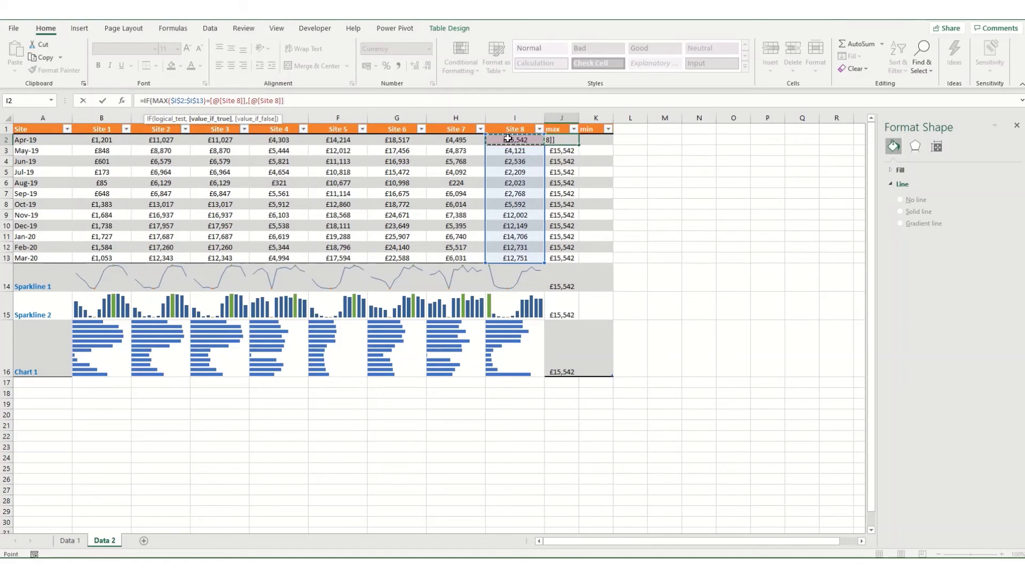
{"action": "type", "text": ","}
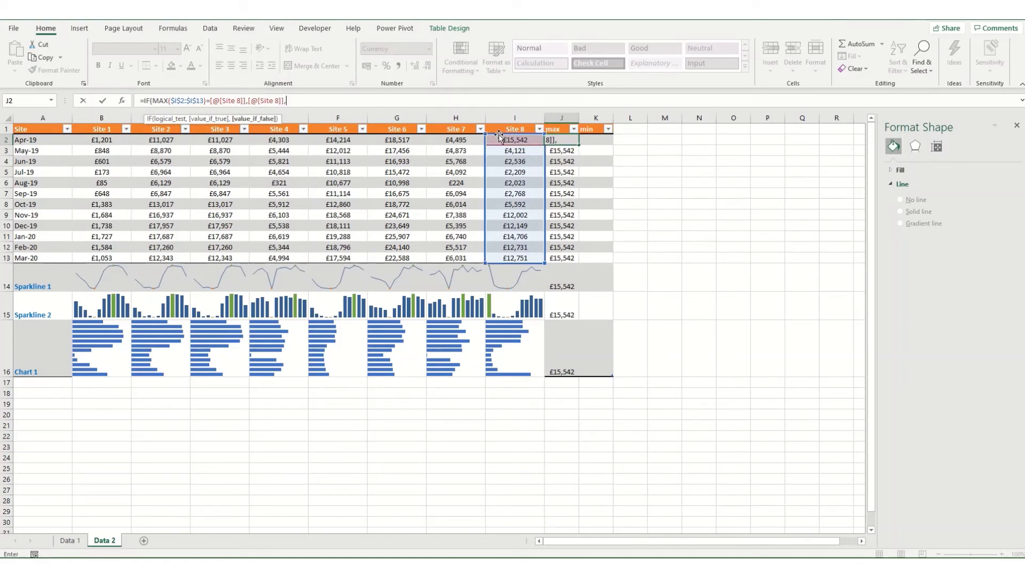
{"action": "type", "text": "0)"}
- Fill the max IF formula down, then make the min column use =IF(MIN($I$2:$I$13)=[@[Site 8]],[@[Site 8]],0)
{"action": "key", "text": "Return"}
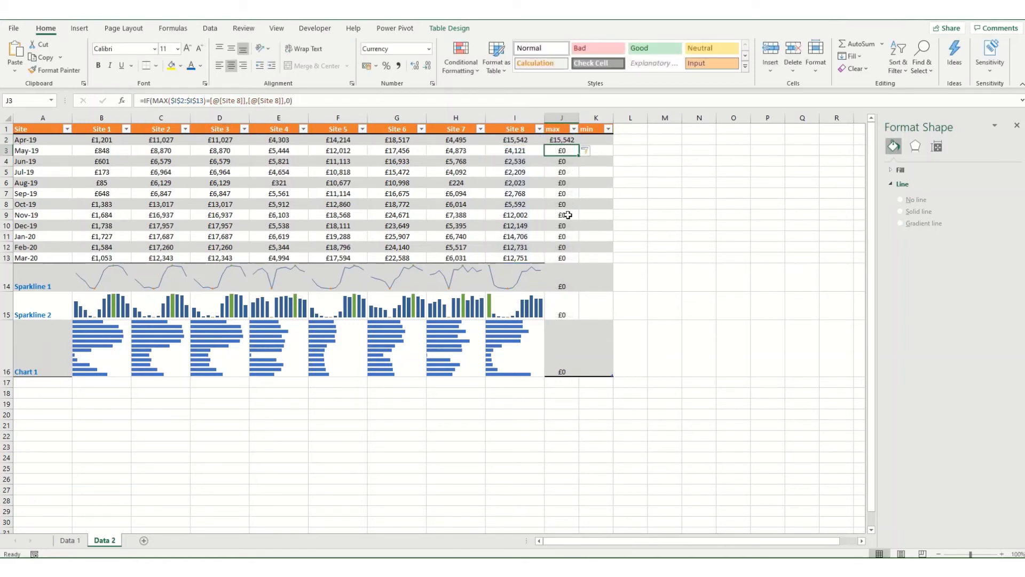
{"action": "left_click_drag", "start_coordinate": [569, 140], "coordinate": [604, 143]}
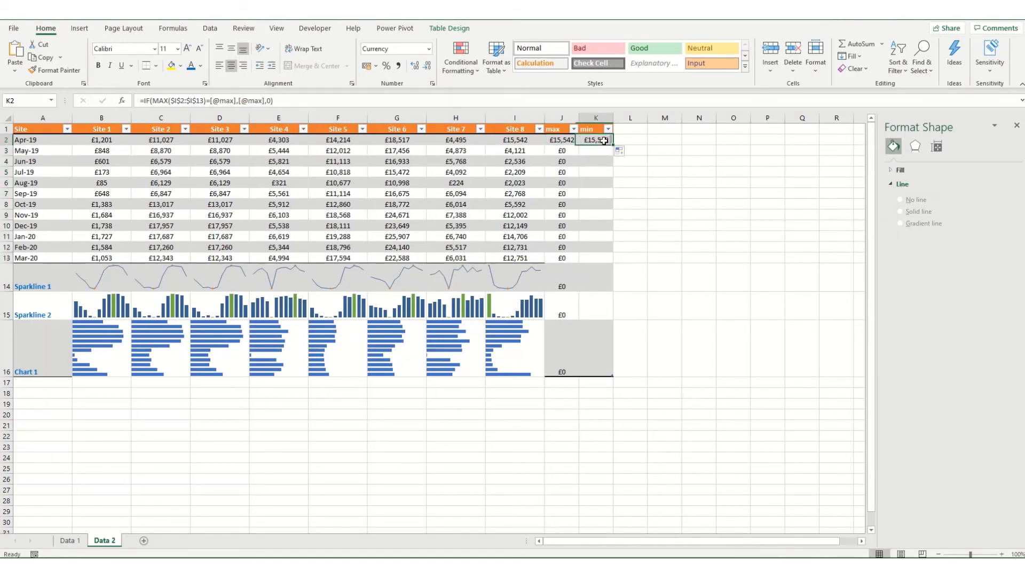
{"action": "double_click", "coordinate": [155, 101]}
{"action": "type", "text": "MIN"}
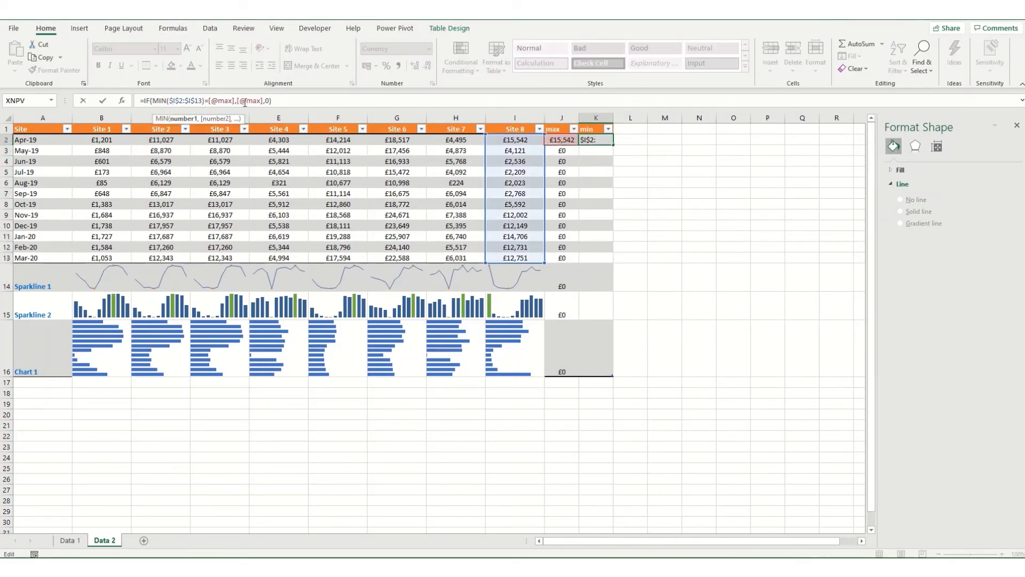
{"action": "left_click_drag", "start_coordinate": [238, 101], "coordinate": [256, 101]}
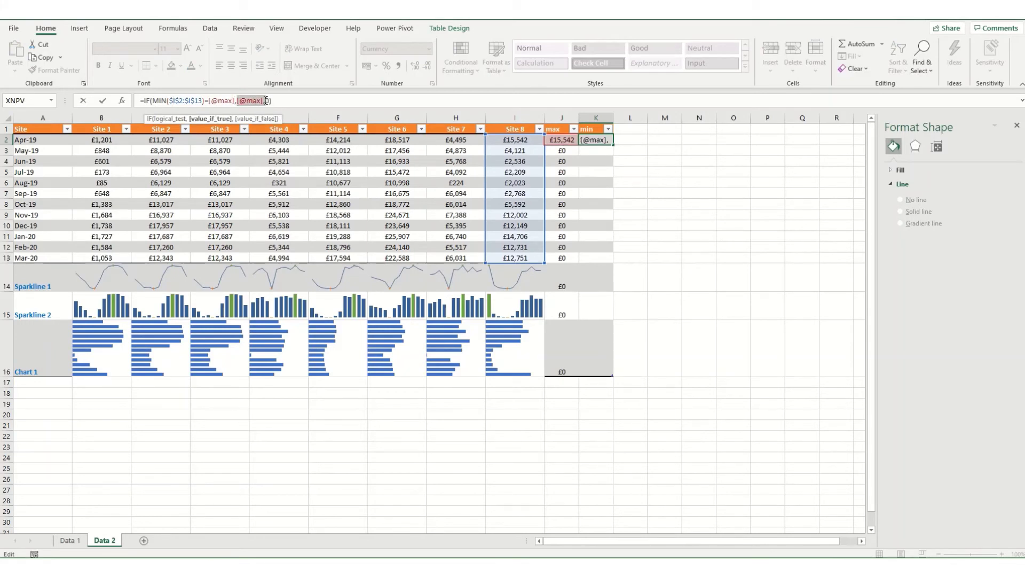
{"action": "key", "text": "BackSpace"}
{"action": "left_click", "coordinate": [487, 139]}
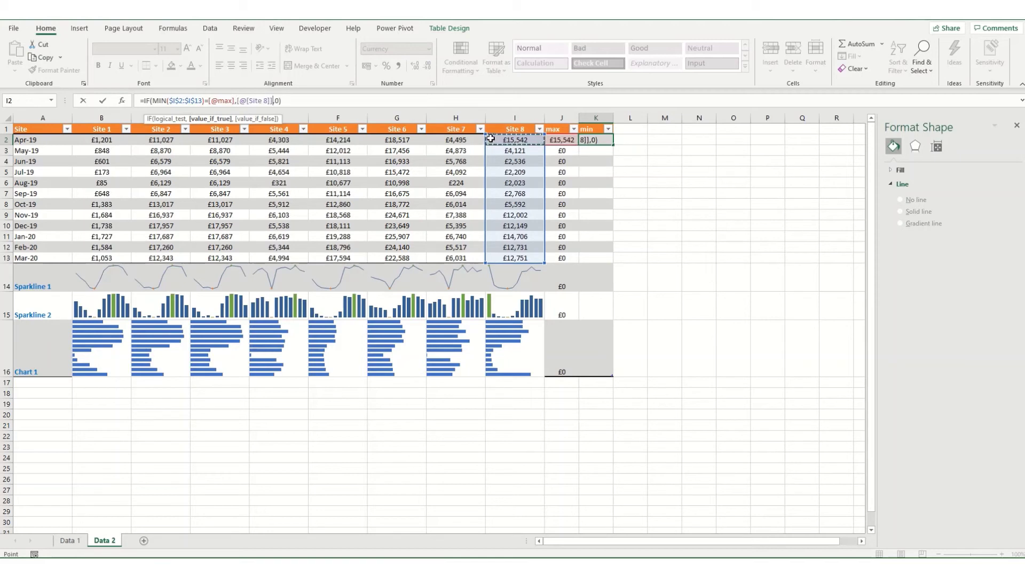
{"action": "left_click_drag", "start_coordinate": [209, 101], "coordinate": [230, 101]}
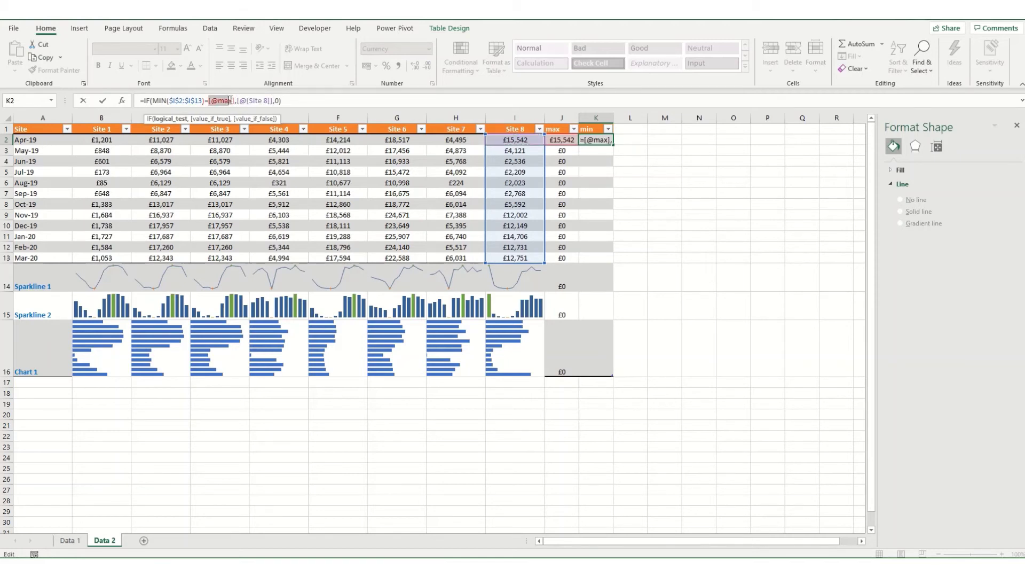
{"action": "left_click", "coordinate": [487, 140]}
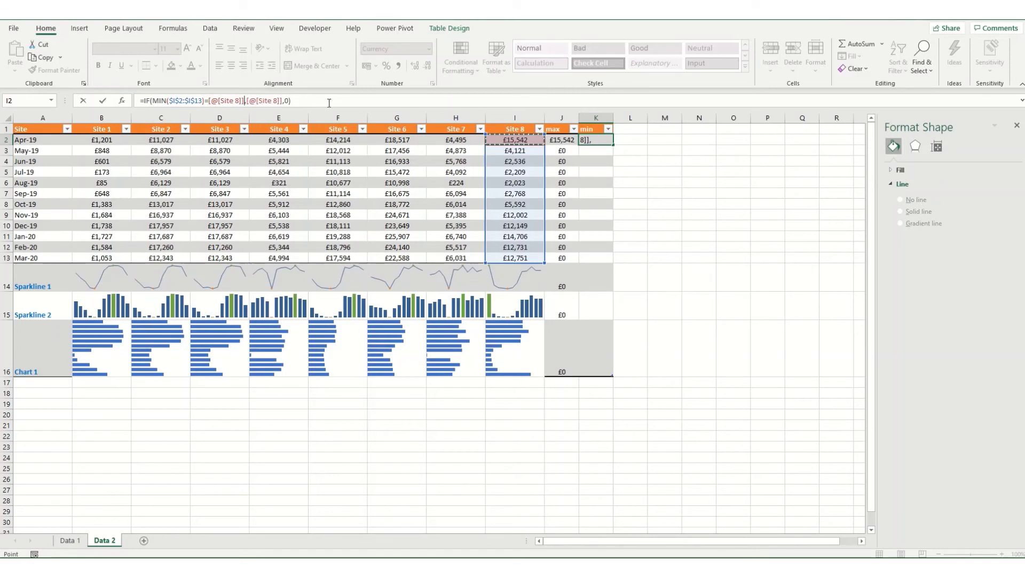
{"action": "key", "text": "Return"}
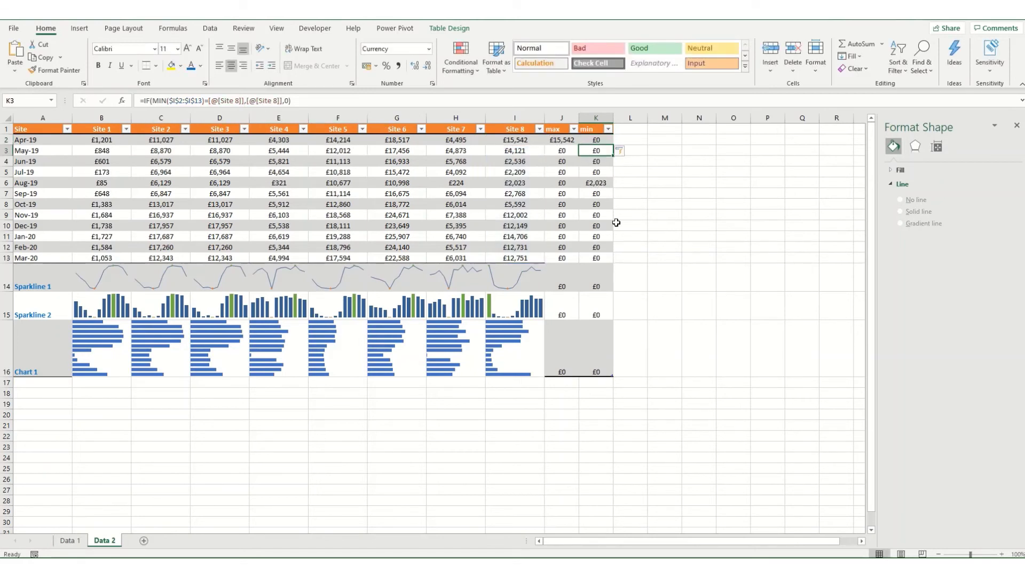
- Clear the stray zeros from the max and min cells in rows 14–16
{"action": "left_click_drag", "start_coordinate": [561, 283], "coordinate": [588, 336]}
{"action": "key", "text": "Delete"}
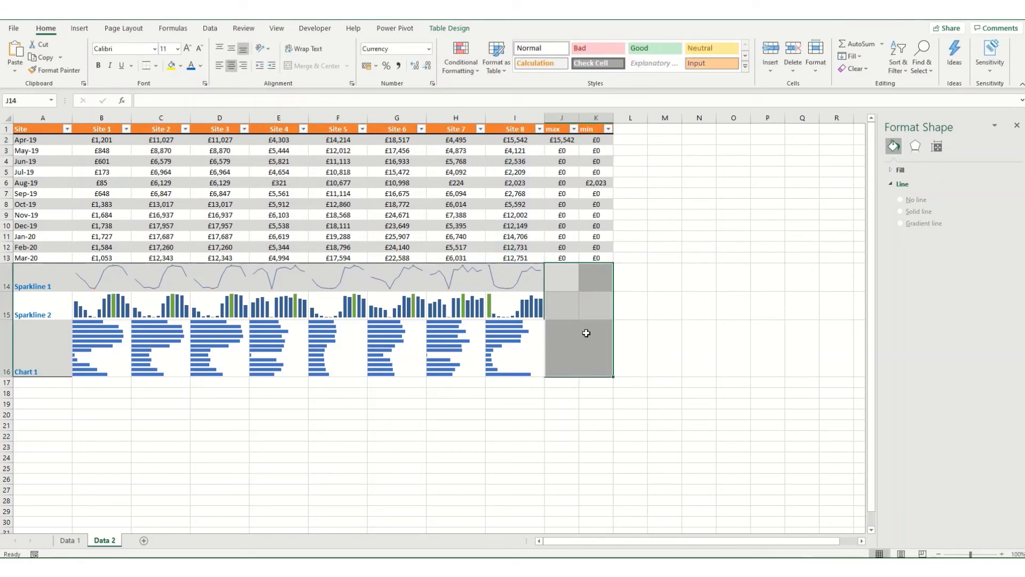
{"action": "left_click", "coordinate": [619, 324]}
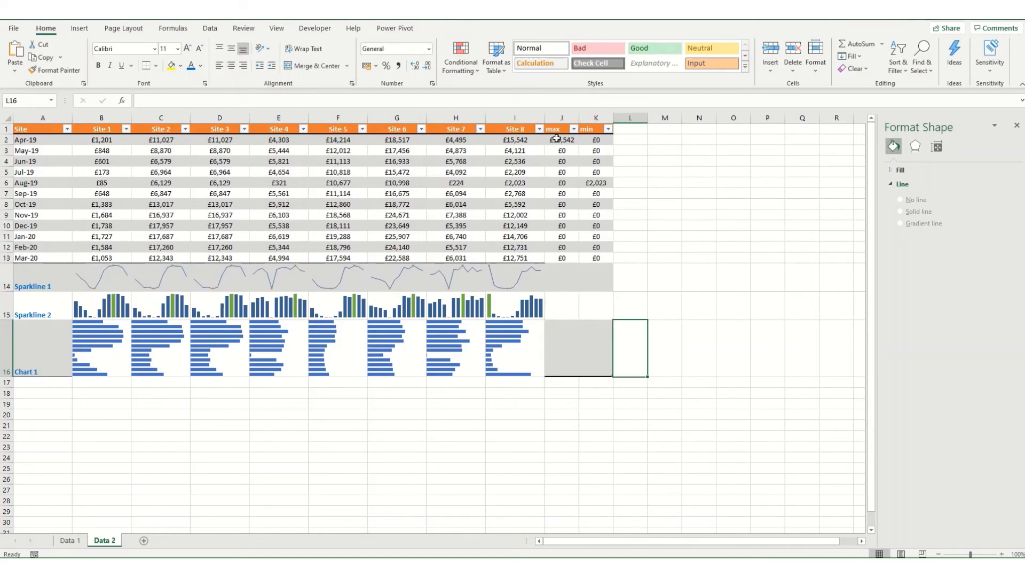
- Change the Site 8 mini chart's data range to I2:K13 to include the max and min series
{"action": "left_click", "coordinate": [510, 325]}
{"action": "right_click", "coordinate": [541, 327]}
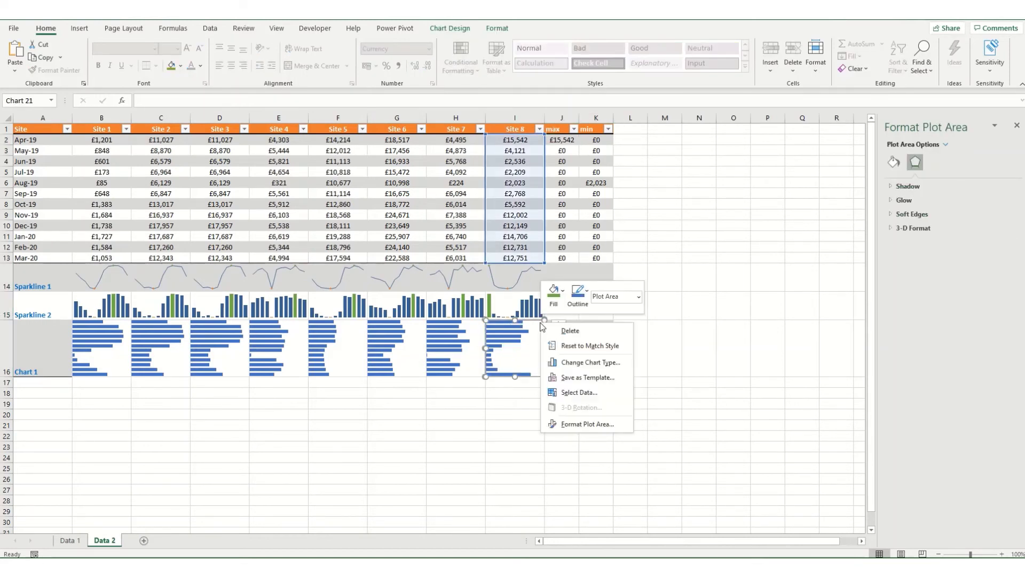
{"action": "left_click", "coordinate": [583, 393]}
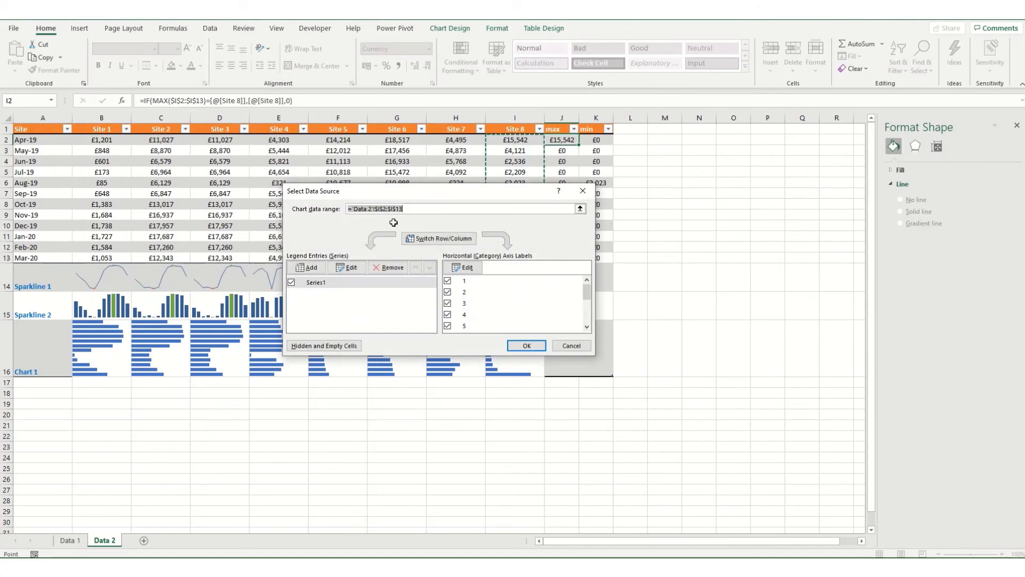
{"action": "left_click_drag", "start_coordinate": [523, 146], "coordinate": [596, 257]}
{"action": "left_click", "coordinate": [524, 347]}
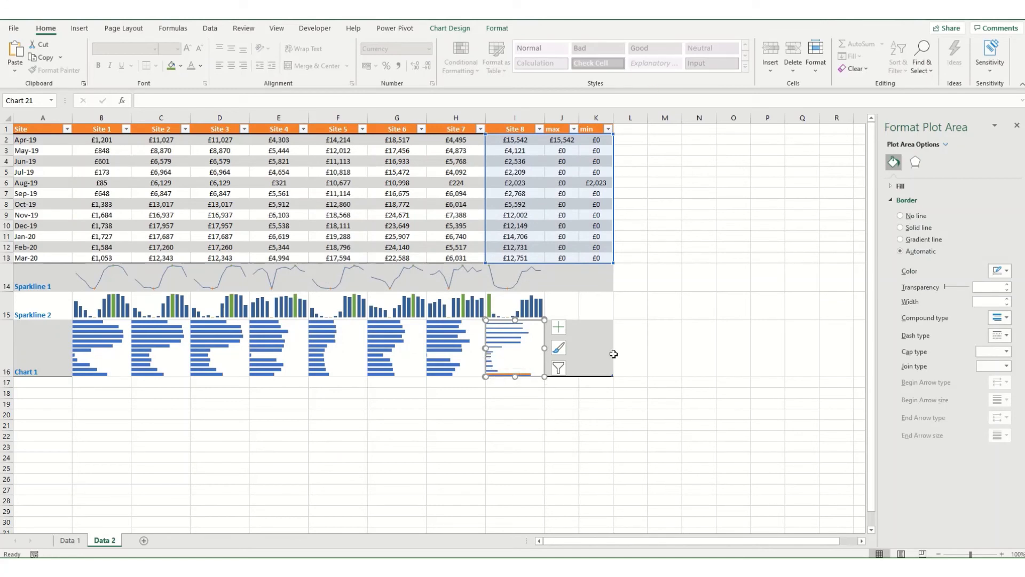
- Set the Site 8 chart's Series Overlap to 100%
{"action": "left_click", "coordinate": [519, 341]}
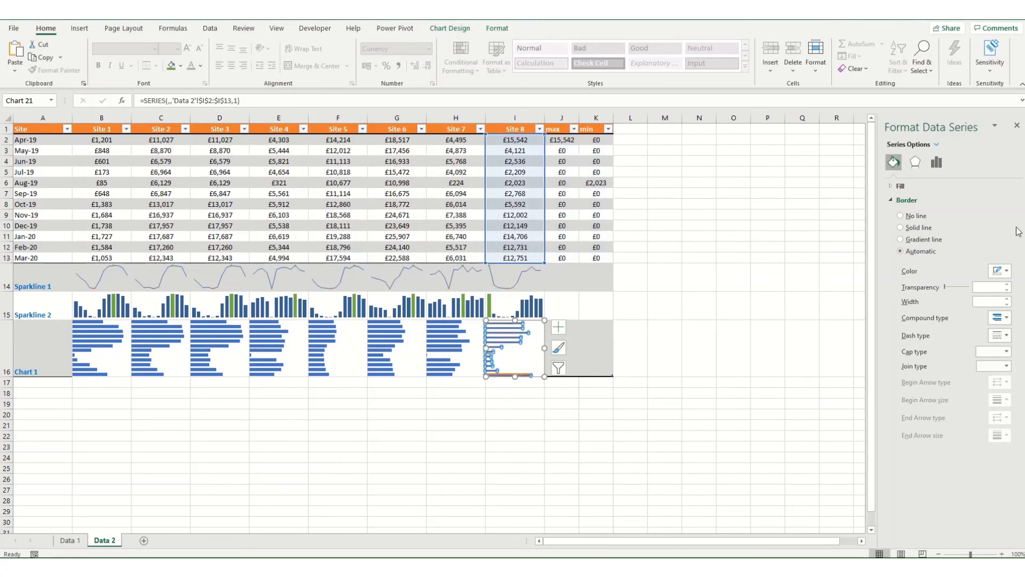
{"action": "left_click", "coordinate": [937, 164]}
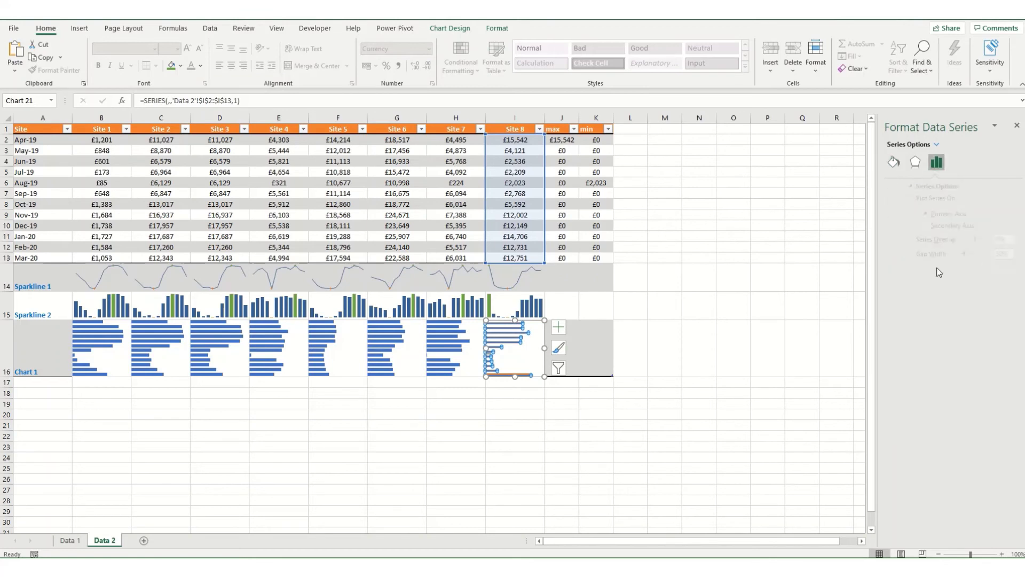
{"action": "left_click", "coordinate": [975, 239]}
{"action": "type", "text": "100"}
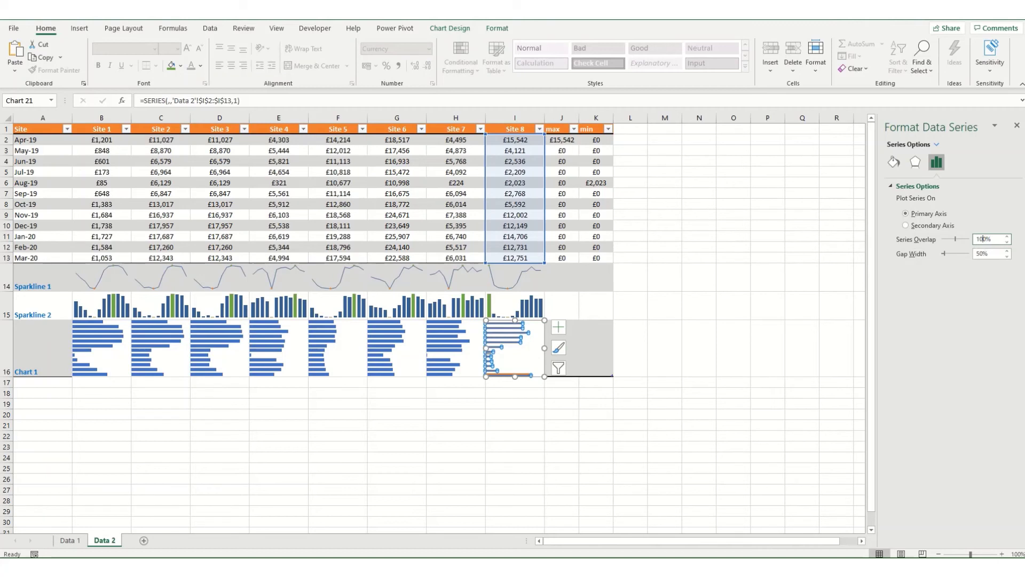
{"action": "key", "text": "Return"}
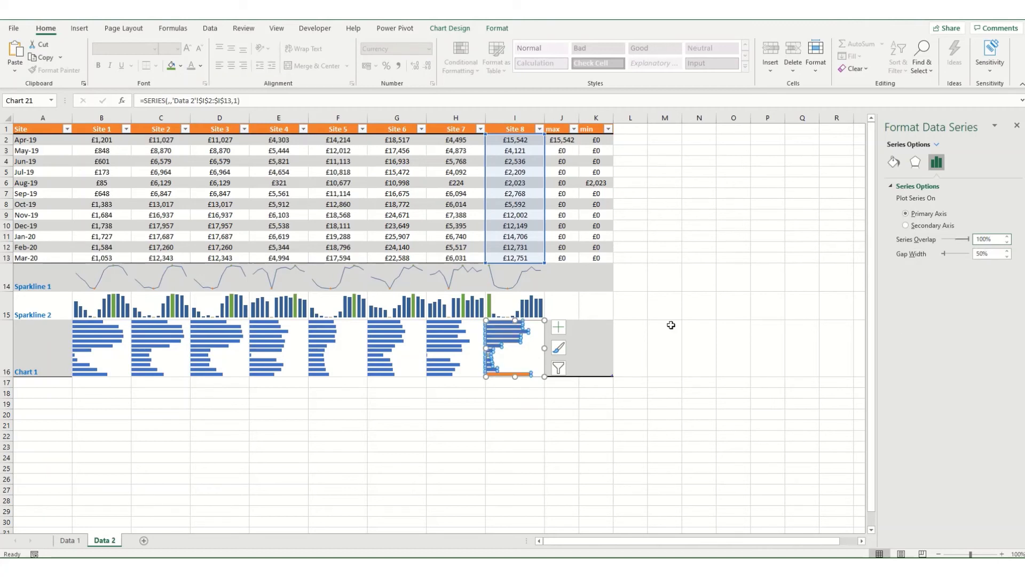
{"action": "left_click", "coordinate": [495, 405]}
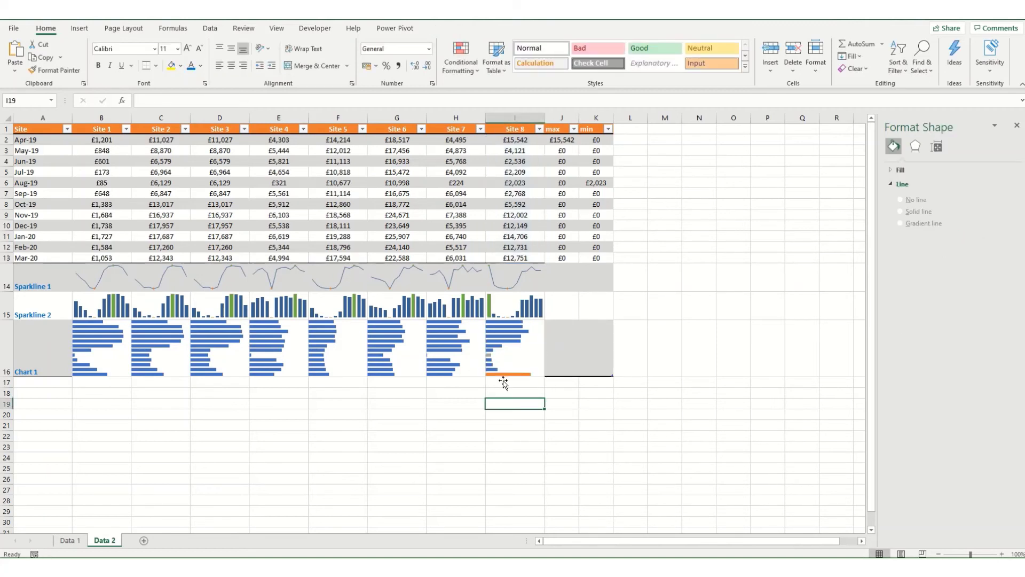
- Fill the max series green and the min series orange in the Site 8 chart
{"action": "left_click", "coordinate": [515, 374]}
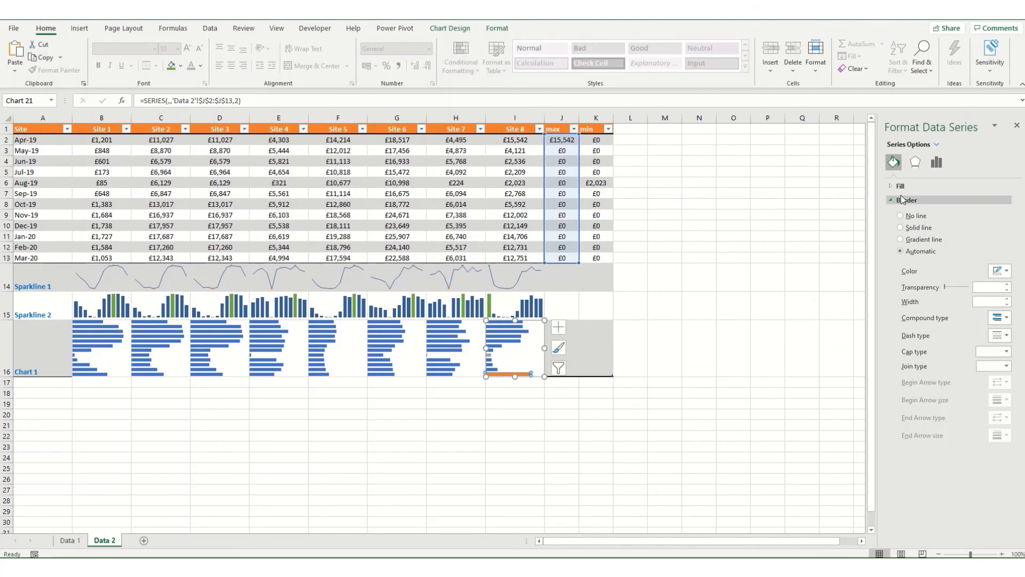
{"action": "left_click", "coordinate": [955, 186]}
{"action": "left_click", "coordinate": [1007, 295]}
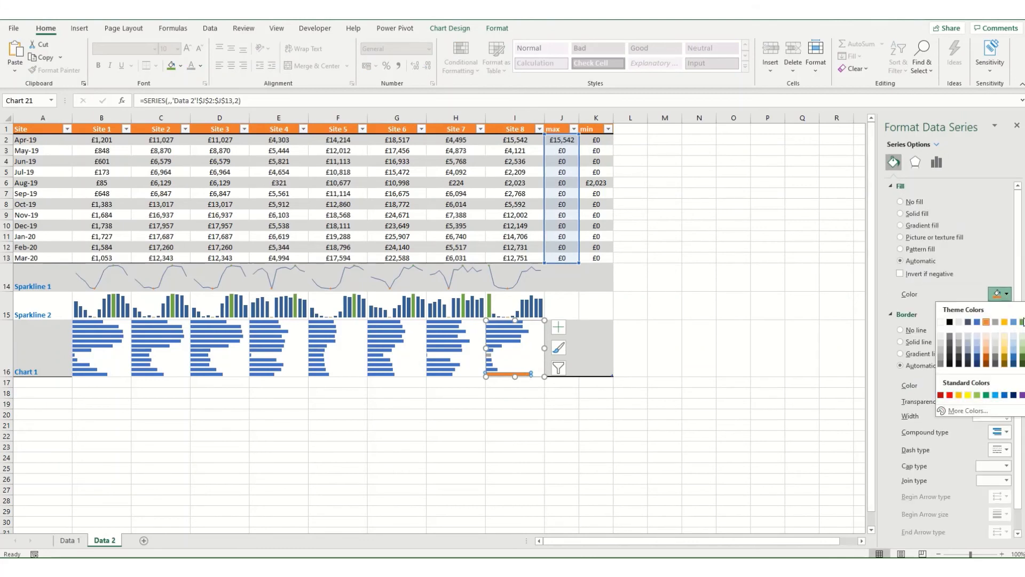
{"action": "left_click", "coordinate": [1021, 322]}
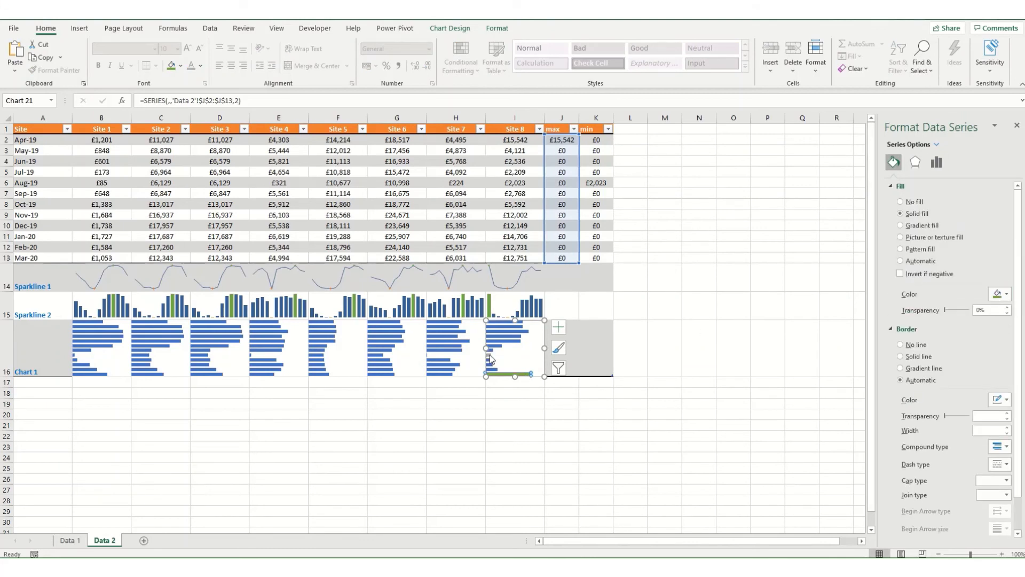
{"action": "left_click", "coordinate": [489, 355]}
{"action": "left_click", "coordinate": [1007, 293]}
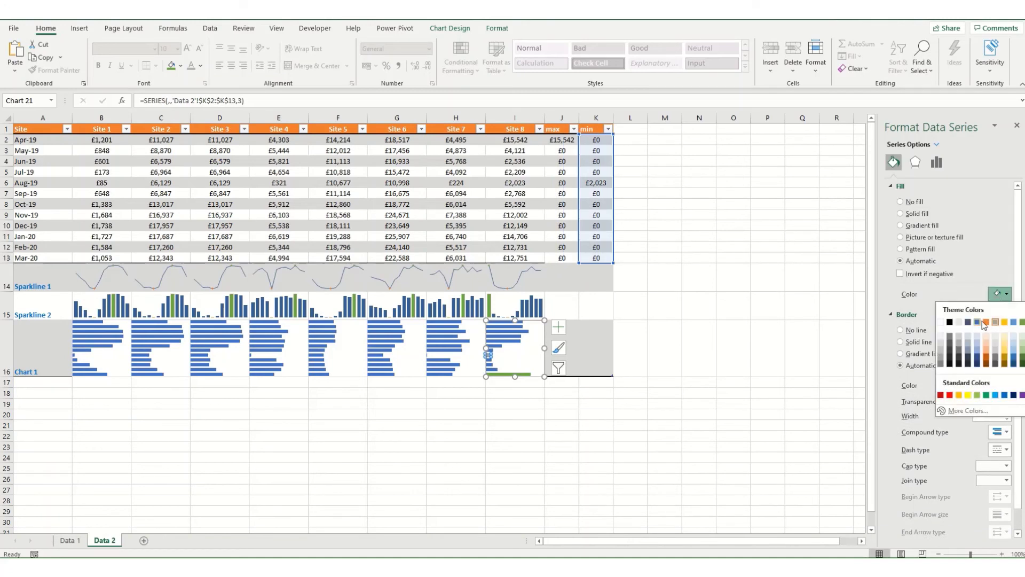
{"action": "left_click", "coordinate": [984, 322]}
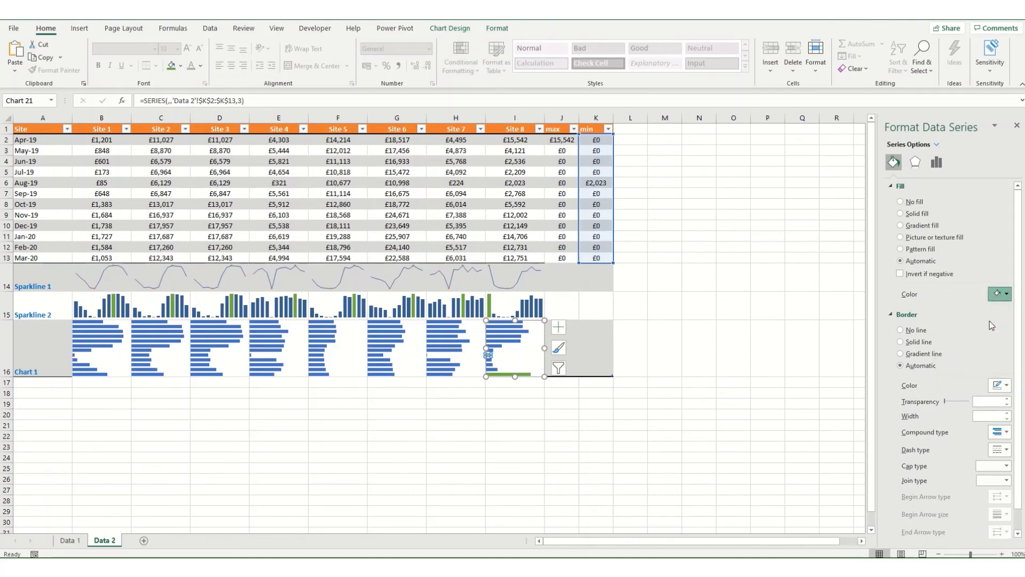
{"action": "left_click", "coordinate": [502, 425]}
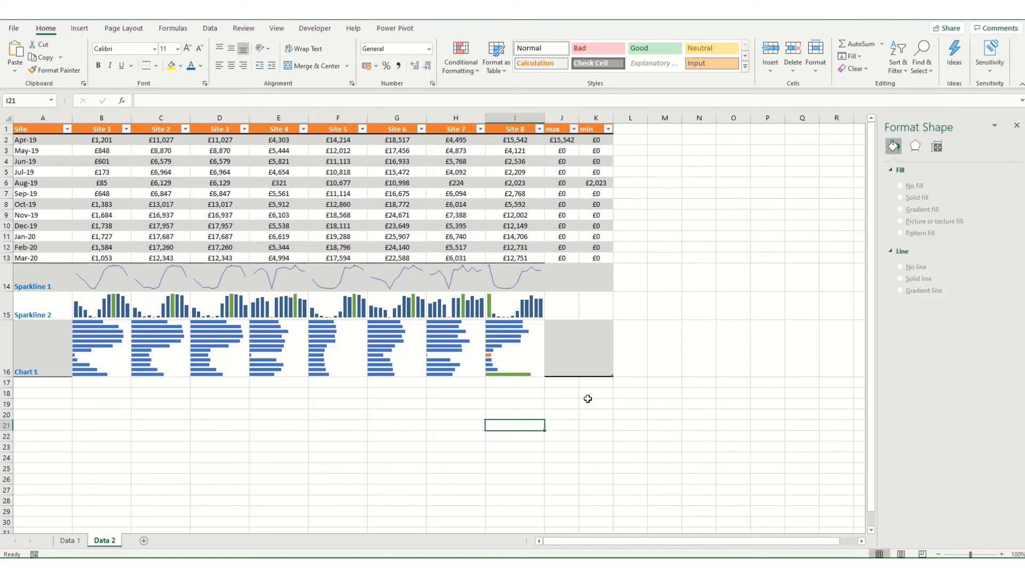
- Change the Site 1 mini bar chart's type to Pie
{"action": "left_click", "coordinate": [114, 355]}
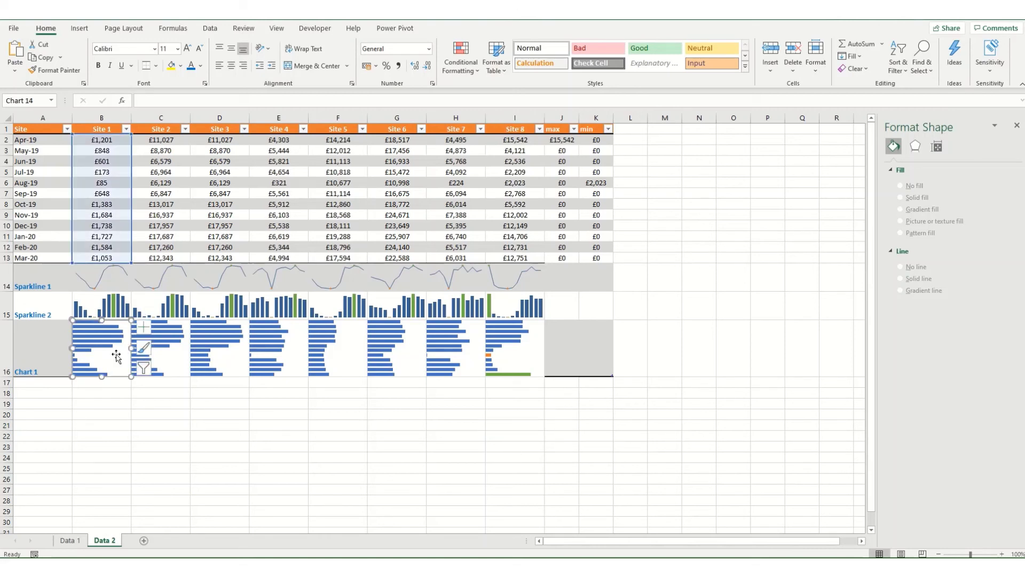
{"action": "left_click", "coordinate": [80, 29]}
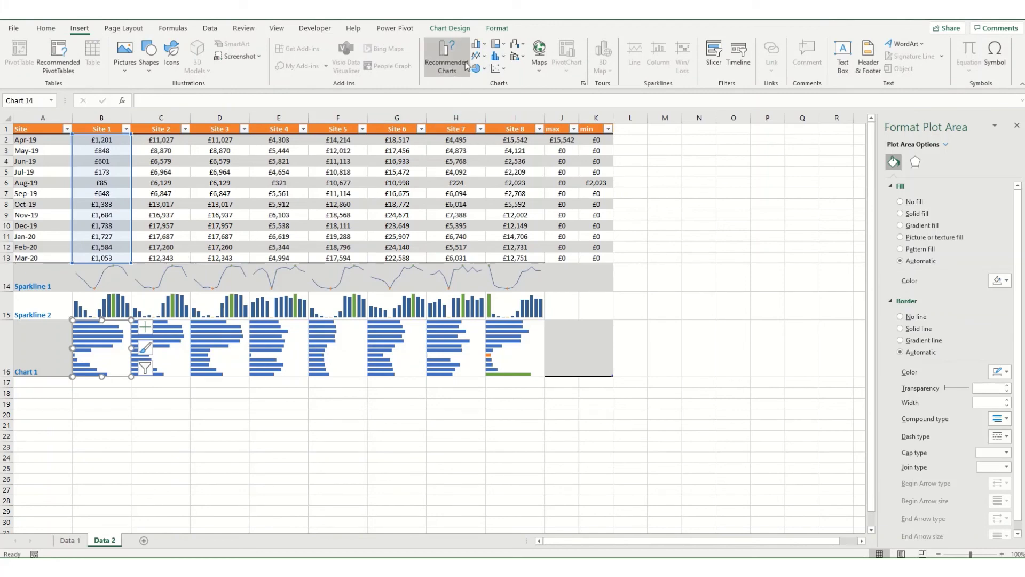
{"action": "left_click", "coordinate": [459, 28]}
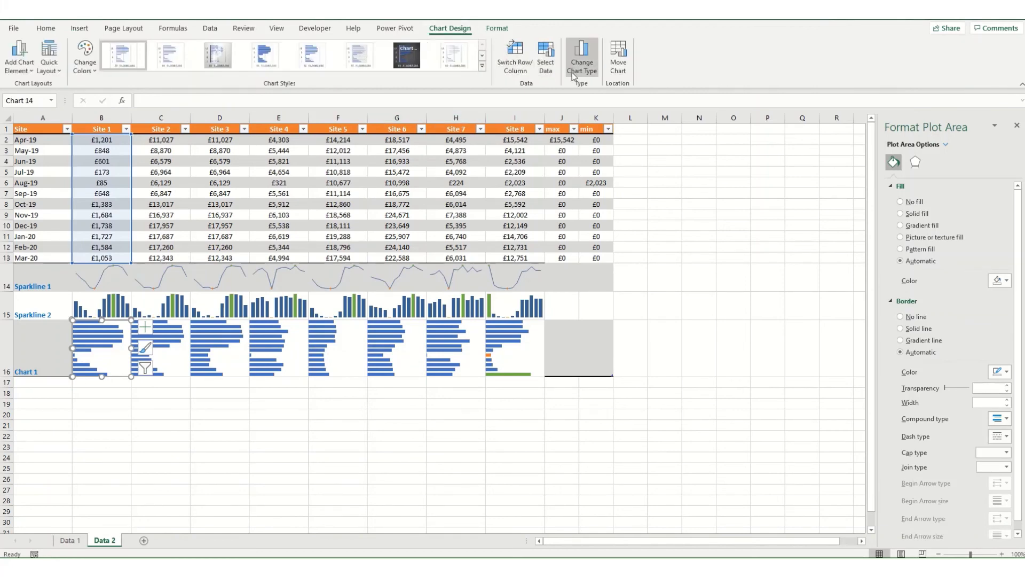
{"action": "left_click", "coordinate": [581, 59]}
{"action": "left_click", "coordinate": [376, 215]}
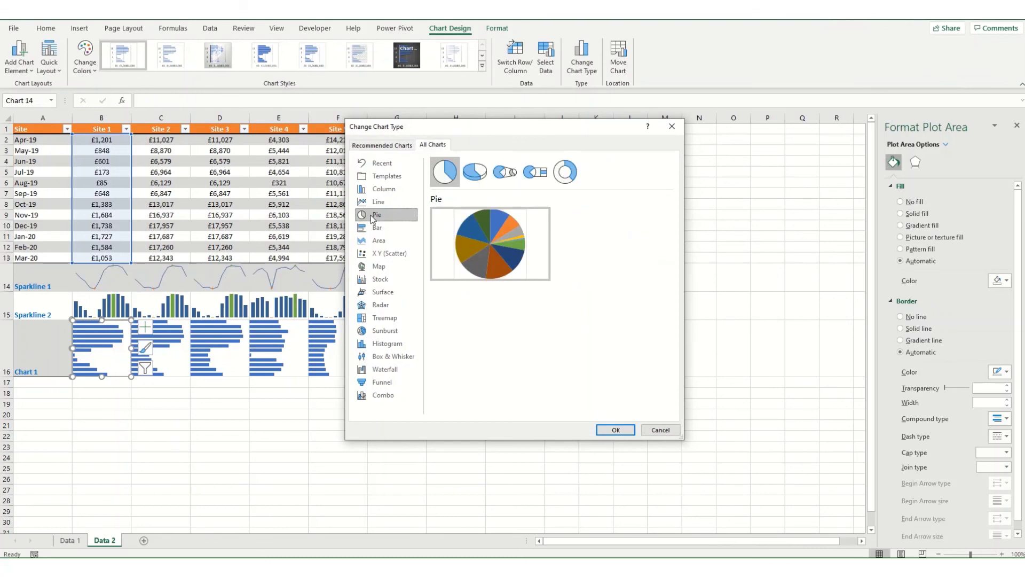
{"action": "left_click", "coordinate": [615, 429]}
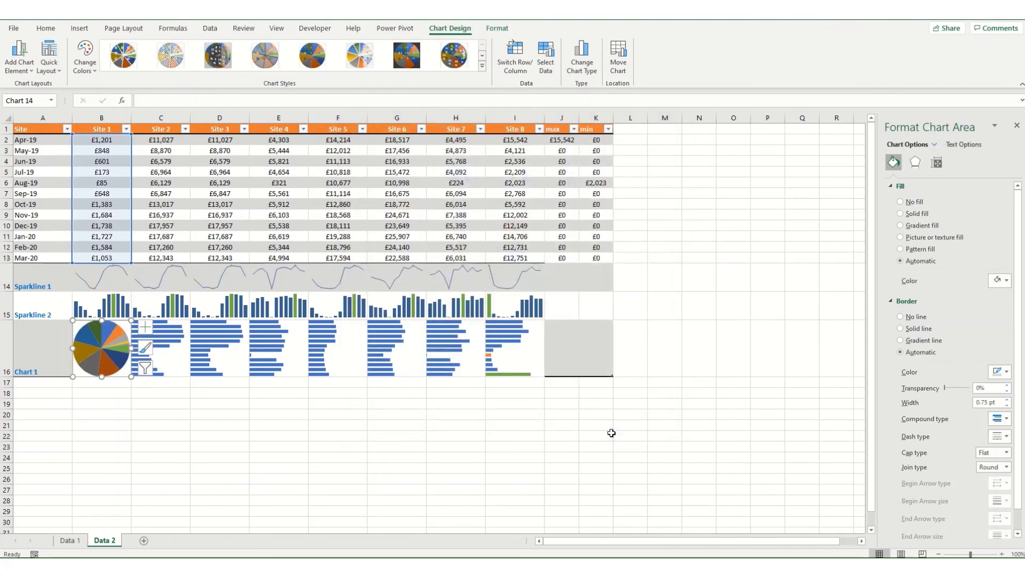
{"action": "key", "text": "Escape"}
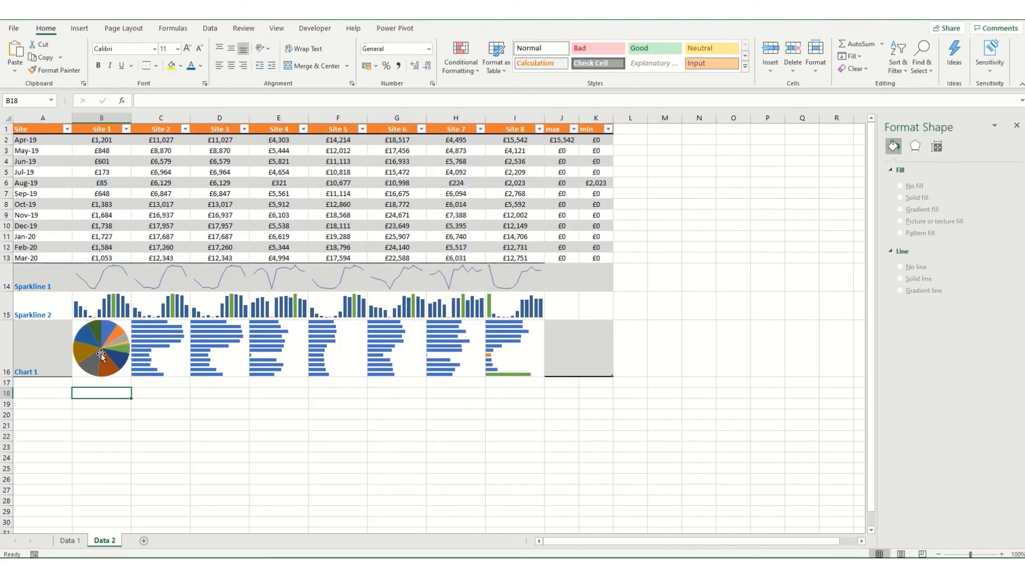
- Widen column B and make row 16 taller so the Site 1 pie displays larger
{"action": "left_click_drag", "start_coordinate": [130, 114], "coordinate": [183, 114]}
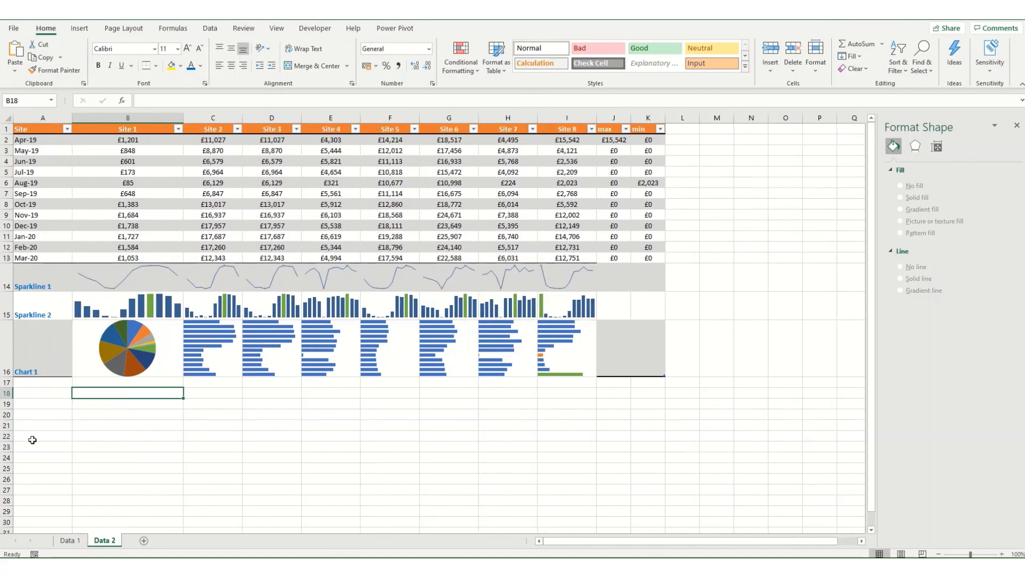
{"action": "left_click_drag", "start_coordinate": [7, 377], "coordinate": [12, 425]}
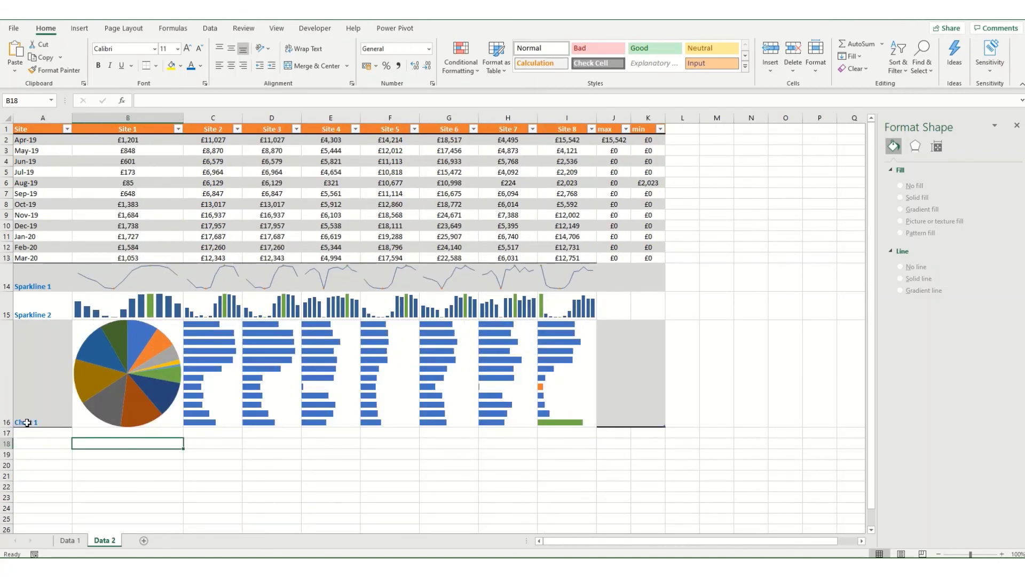
{"action": "mouse_move", "coordinate": [145, 435]}
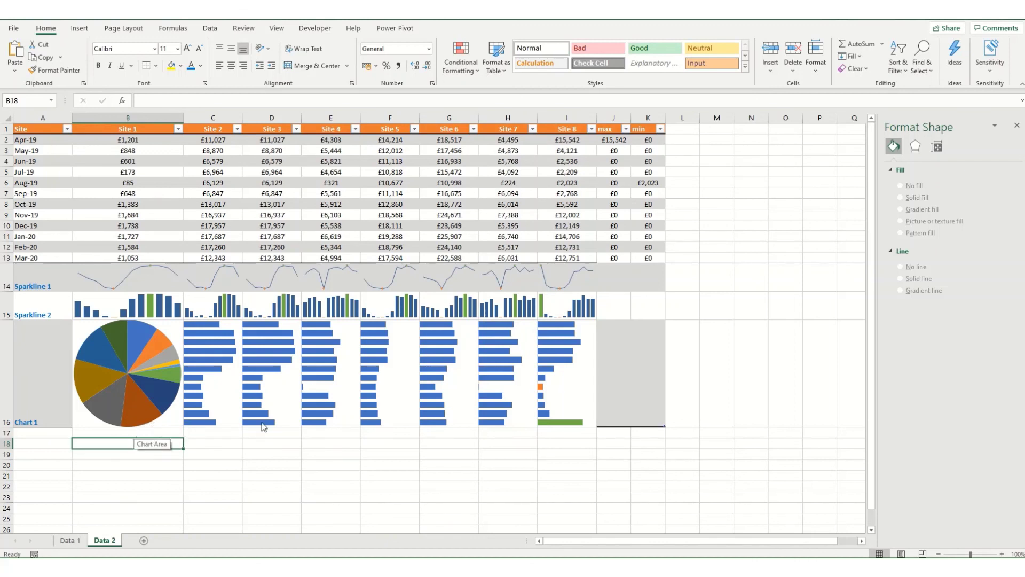
{"action": "left_click", "coordinate": [219, 431]}
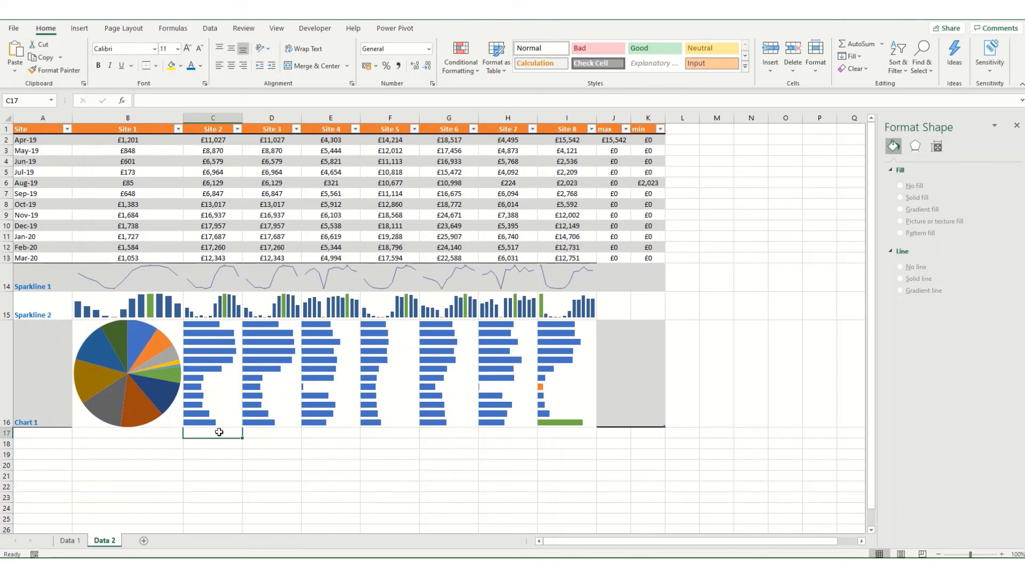
{"action": "mouse_move", "coordinate": [128, 409]}
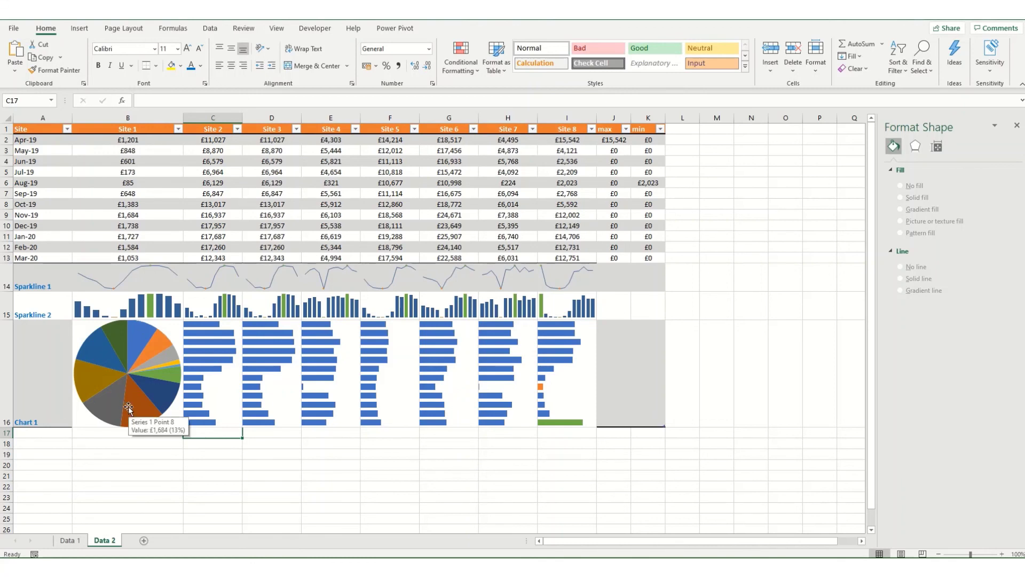